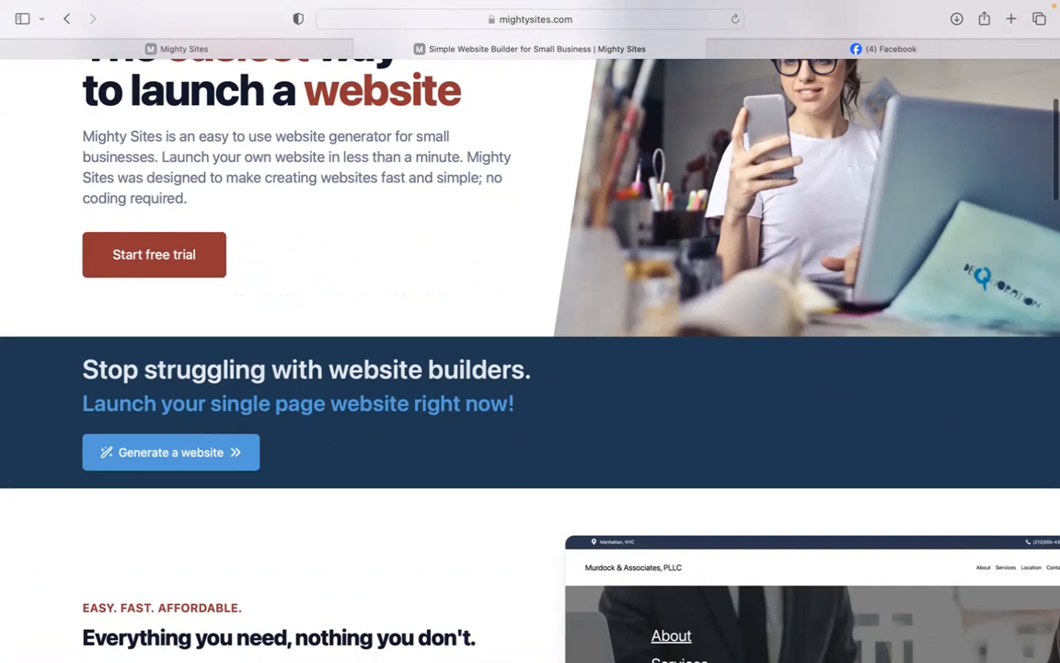
Scroll through the current page, then go to the Mighty Sites start page.
{"action": "scroll", "coordinate": [530, 361], "scroll_direction": "down", "scroll_amount": 2}
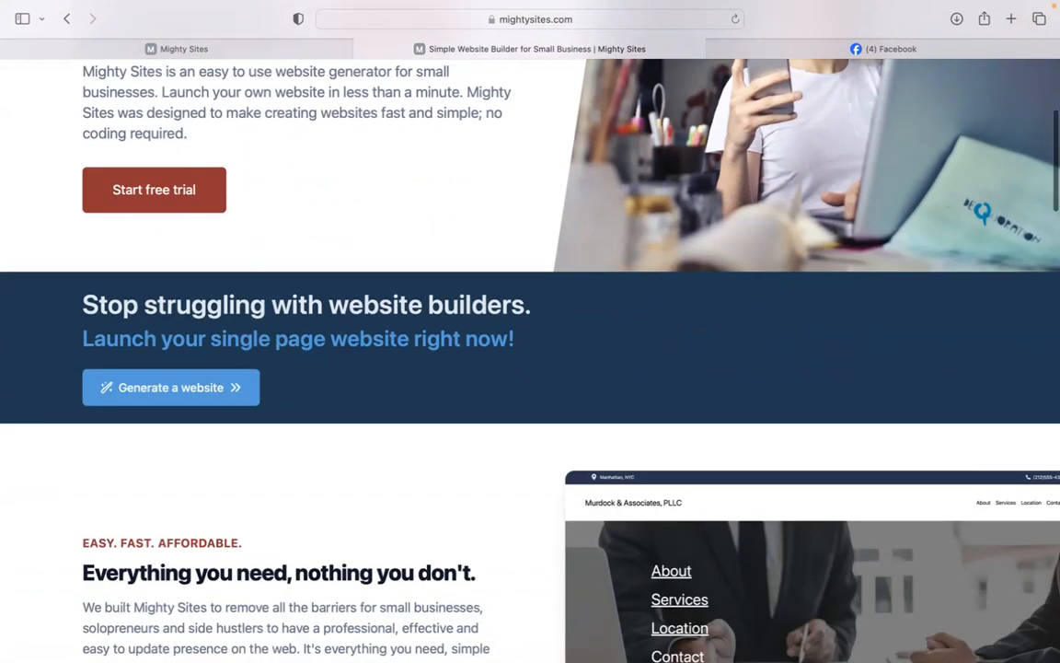
{"action": "scroll", "coordinate": [530, 360], "scroll_direction": "down", "scroll_amount": 1}
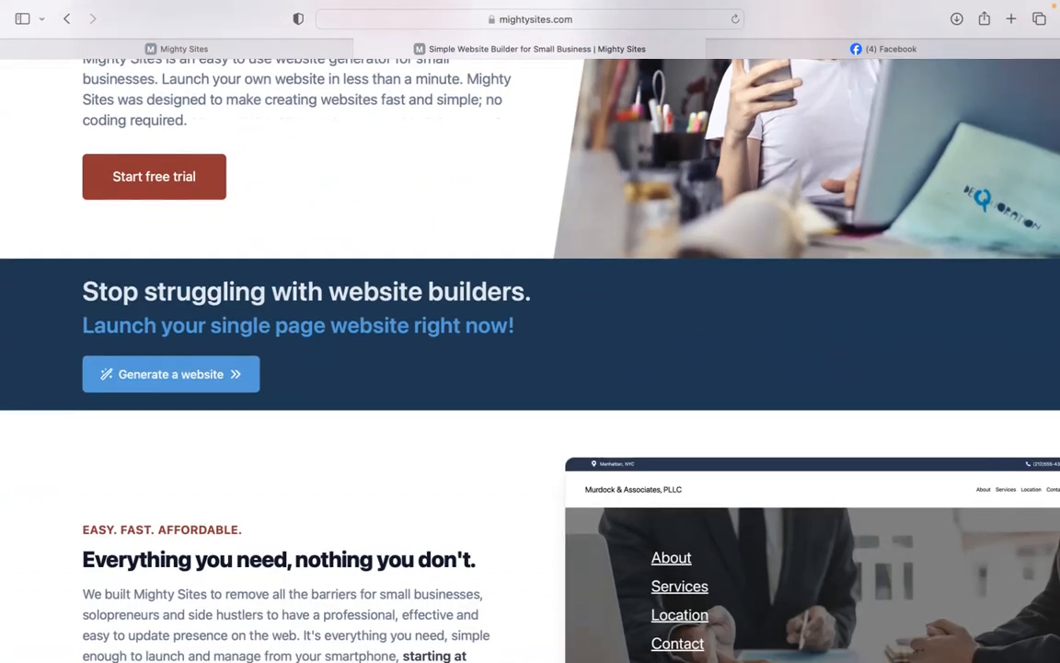
{"action": "scroll", "coordinate": [530, 361], "scroll_direction": "down", "scroll_amount": 3}
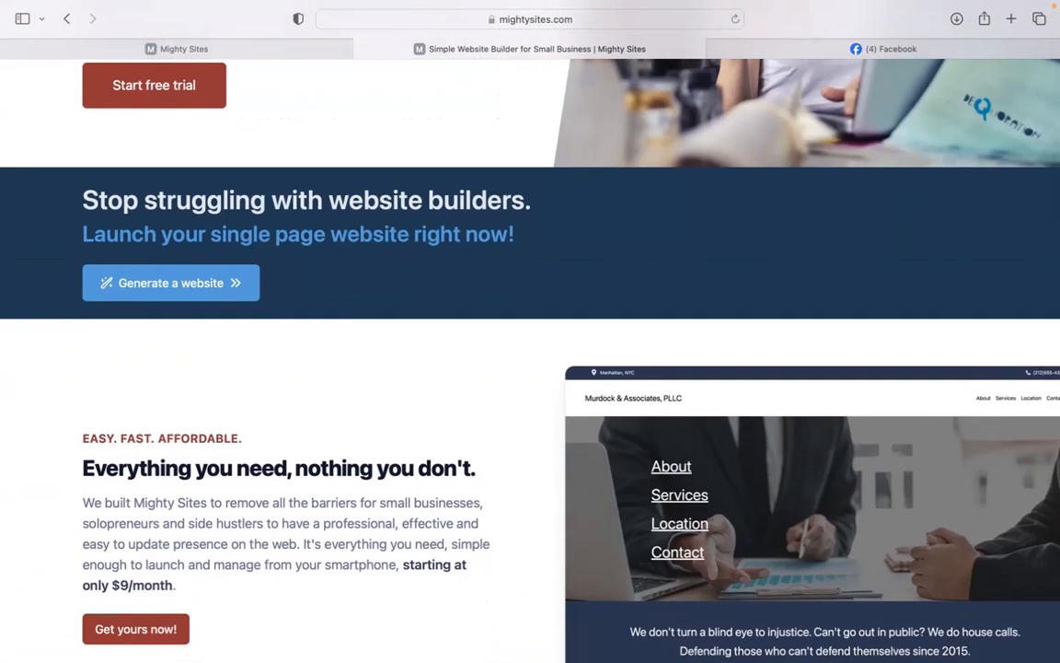
{"action": "scroll", "coordinate": [530, 360], "scroll_direction": "down", "scroll_amount": 2}
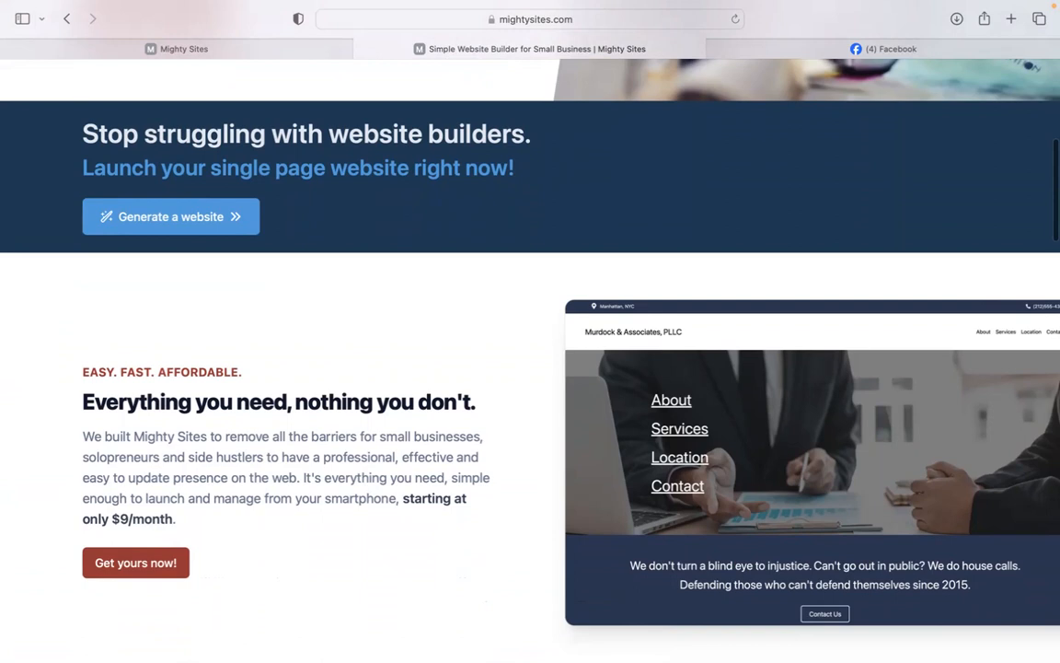
{"action": "scroll", "coordinate": [530, 361], "scroll_direction": "down", "scroll_amount": 3}
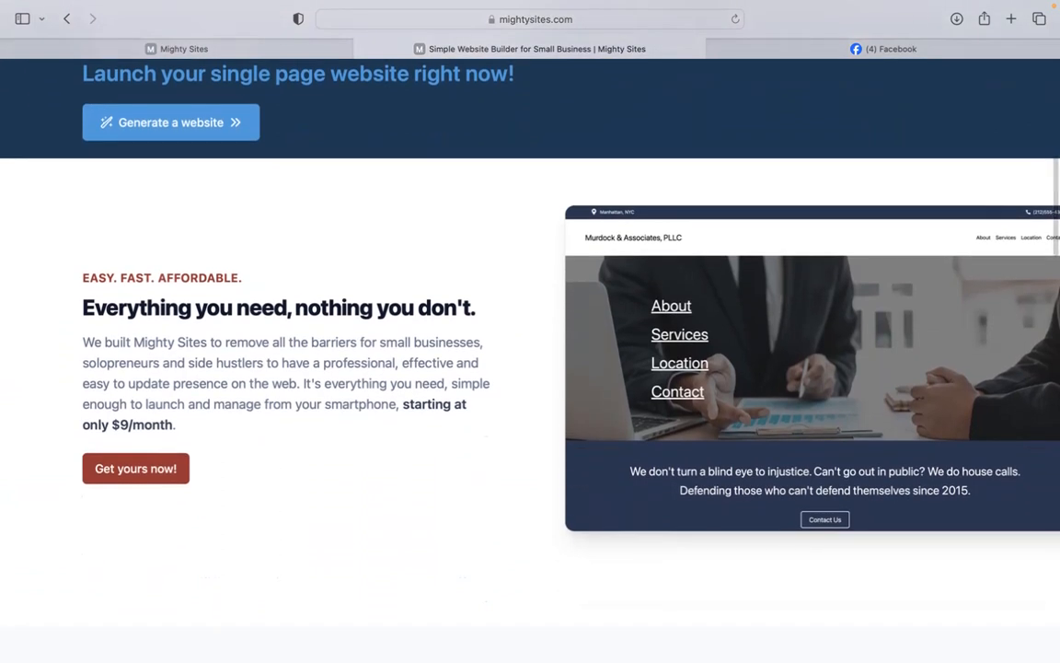
{"action": "scroll", "coordinate": [530, 361], "scroll_direction": "down", "scroll_amount": 2}
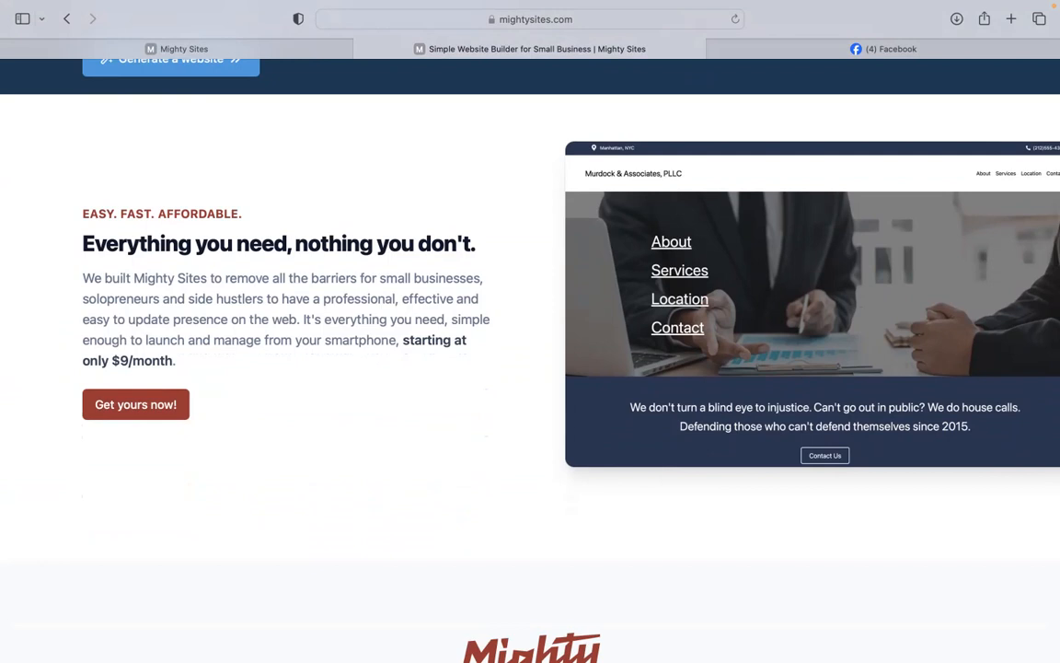
{"action": "scroll", "coordinate": [530, 361], "scroll_direction": "down", "scroll_amount": 2}
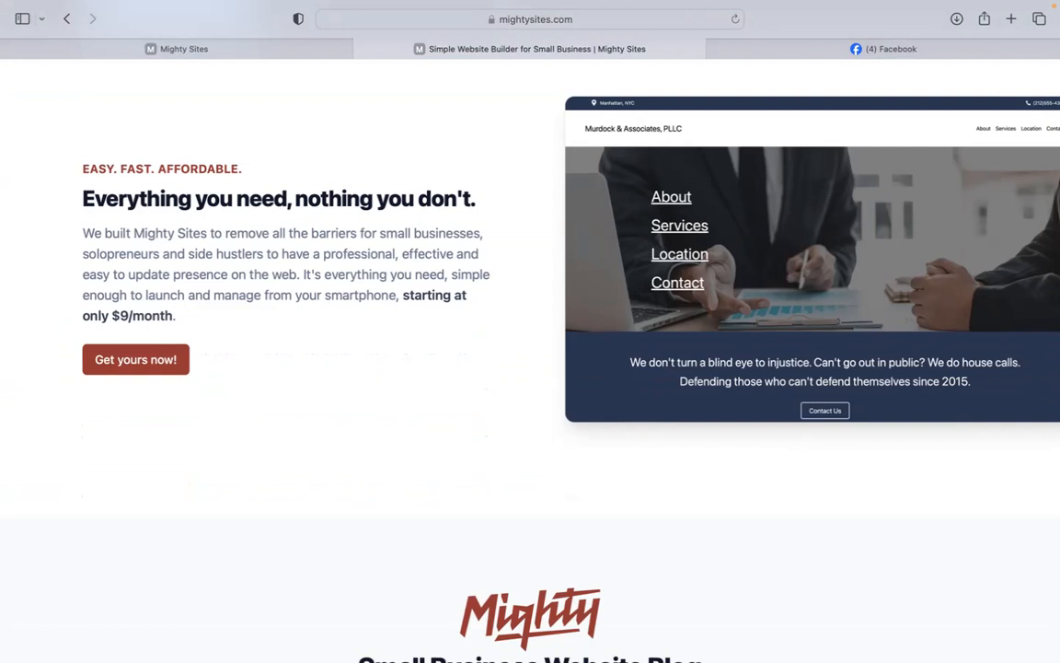
{"action": "scroll", "coordinate": [531, 361], "scroll_direction": "down", "scroll_amount": 10}
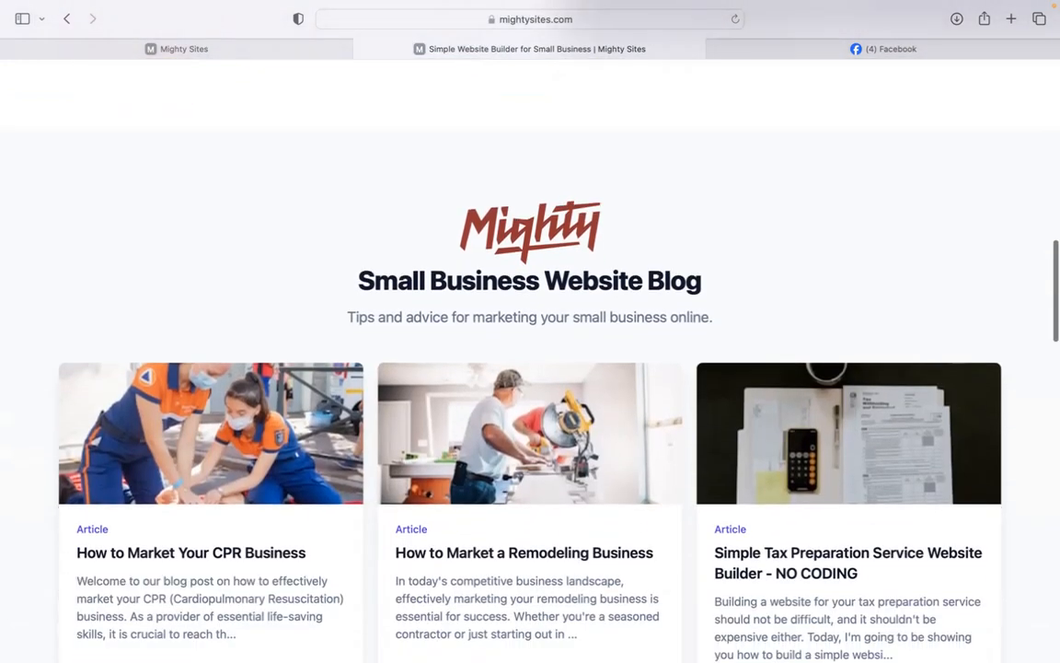
{"action": "scroll", "coordinate": [530, 361], "scroll_direction": "down", "scroll_amount": 3}
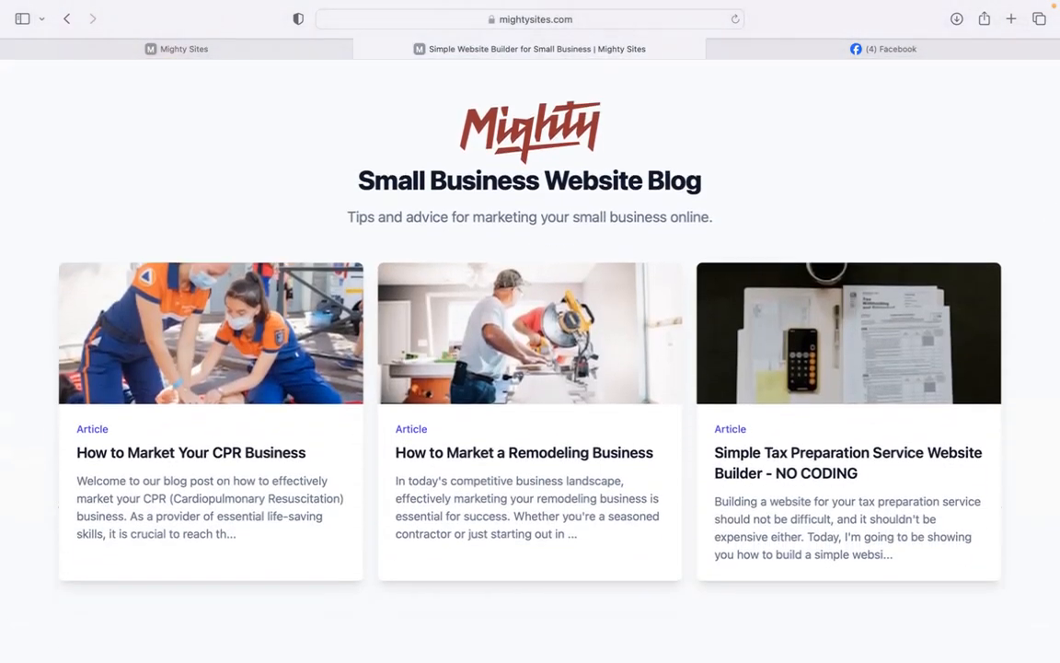
{"action": "scroll", "coordinate": [530, 361], "scroll_direction": "down", "scroll_amount": 4}
{"action": "scroll", "coordinate": [530, 361], "scroll_direction": "down", "scroll_amount": 2}
{"action": "scroll", "coordinate": [530, 361], "scroll_direction": "down", "scroll_amount": 2}
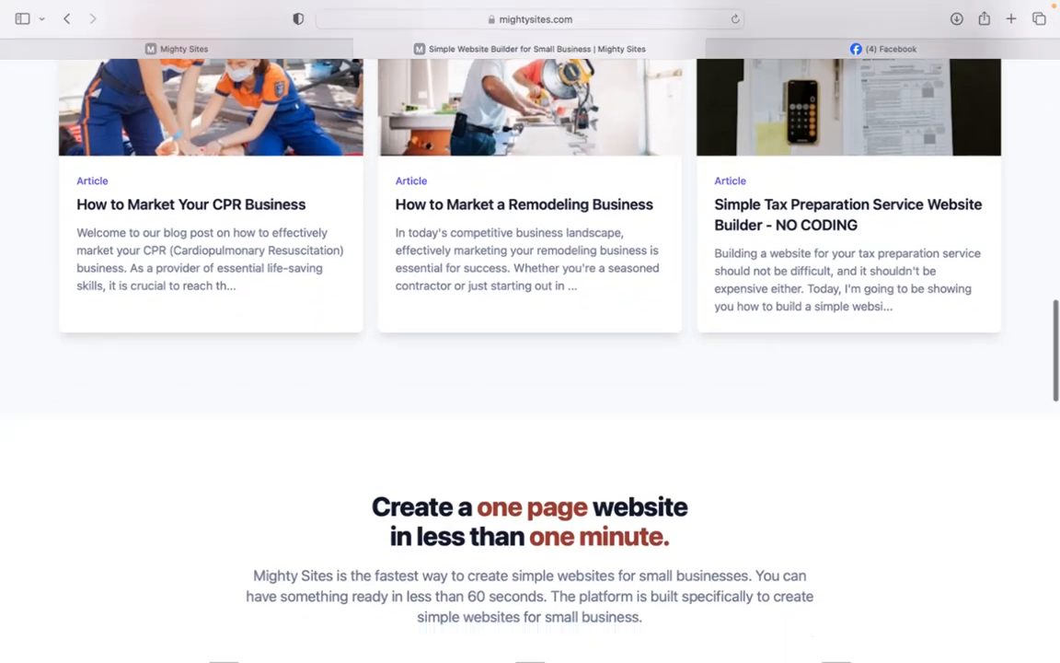
{"action": "scroll", "coordinate": [530, 360], "scroll_direction": "down", "scroll_amount": 6}
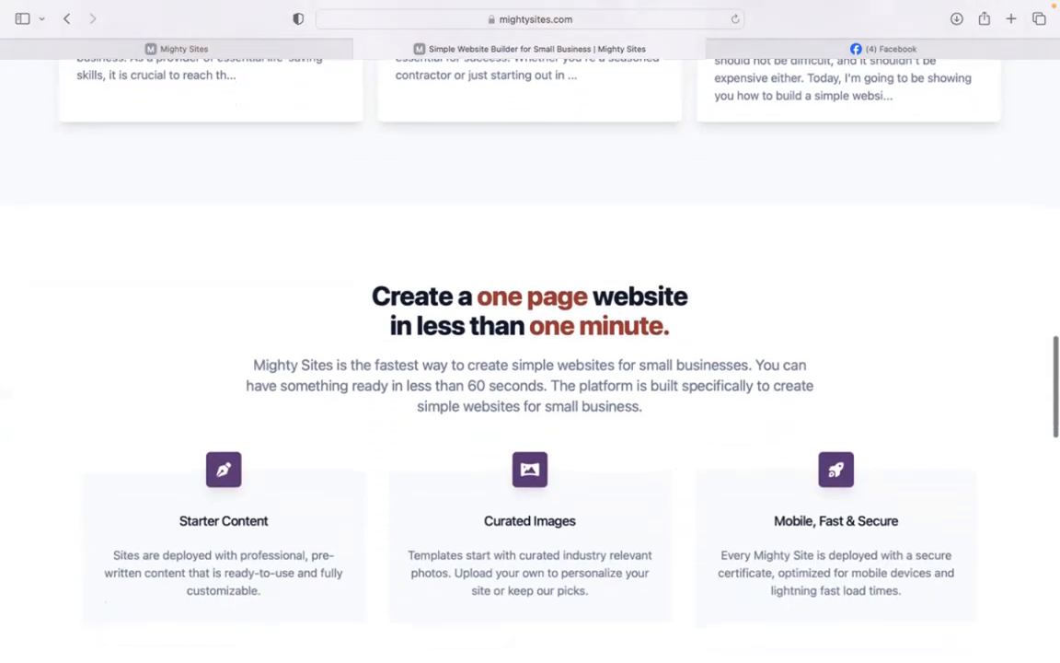
{"action": "left_click", "coordinate": [315, 48]}
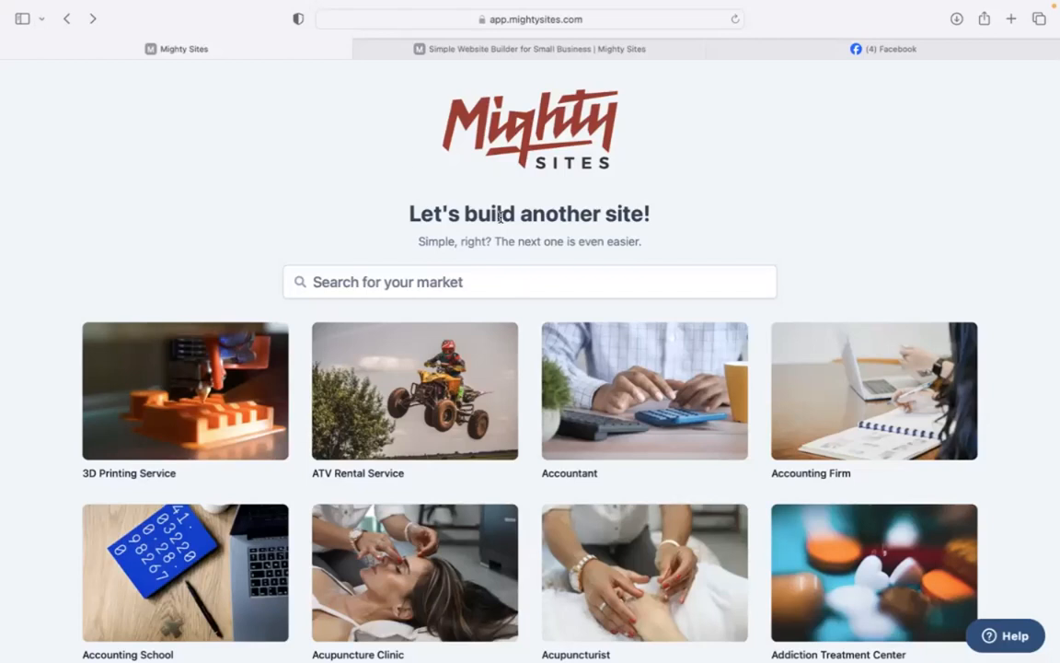
Browse the market templates and search for 'dessert s'.
{"action": "scroll", "coordinate": [348, 214], "scroll_direction": "down", "scroll_amount": 5}
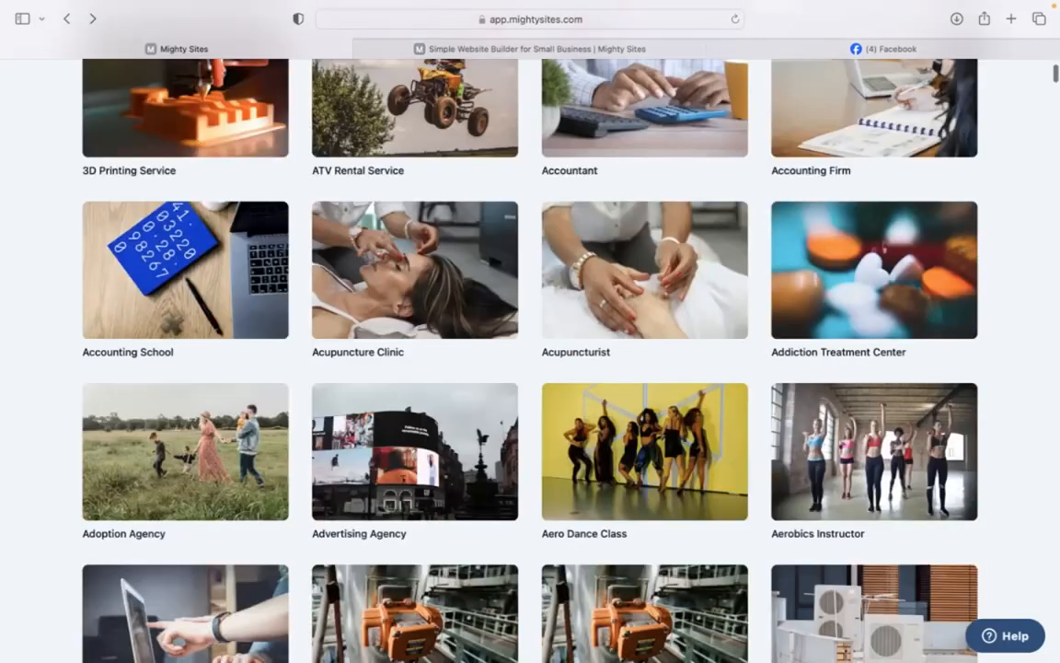
{"action": "scroll", "coordinate": [530, 332], "scroll_direction": "down", "scroll_amount": 12}
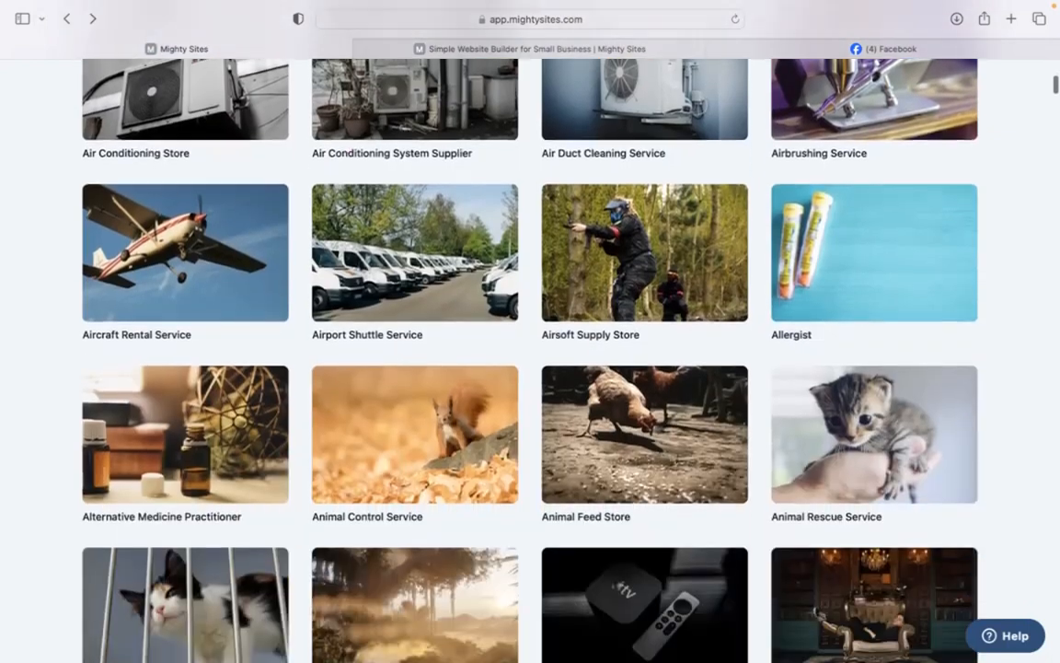
{"action": "scroll", "coordinate": [530, 332], "scroll_direction": "down", "scroll_amount": 11}
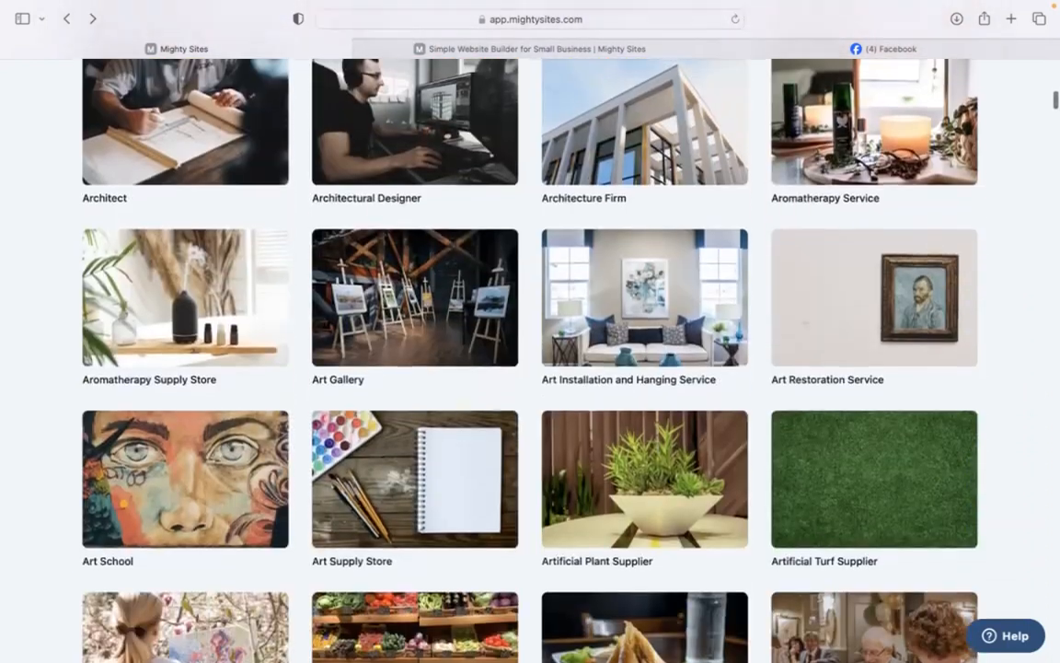
{"action": "scroll", "coordinate": [530, 331], "scroll_direction": "up", "scroll_amount": 18}
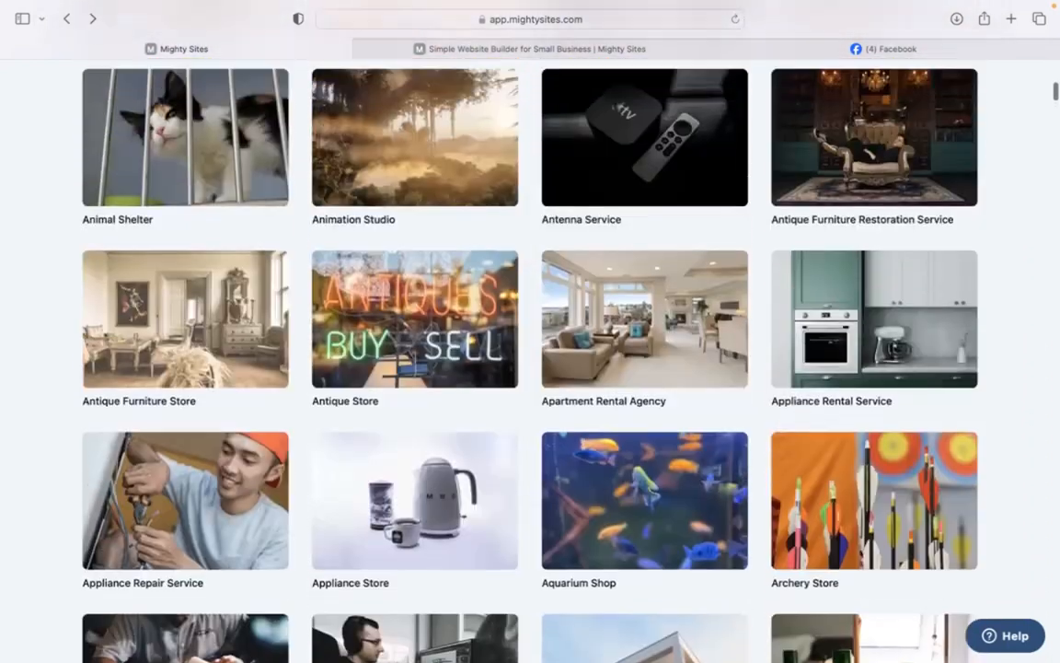
{"action": "scroll", "coordinate": [468, 277], "scroll_direction": "up", "scroll_amount": 11}
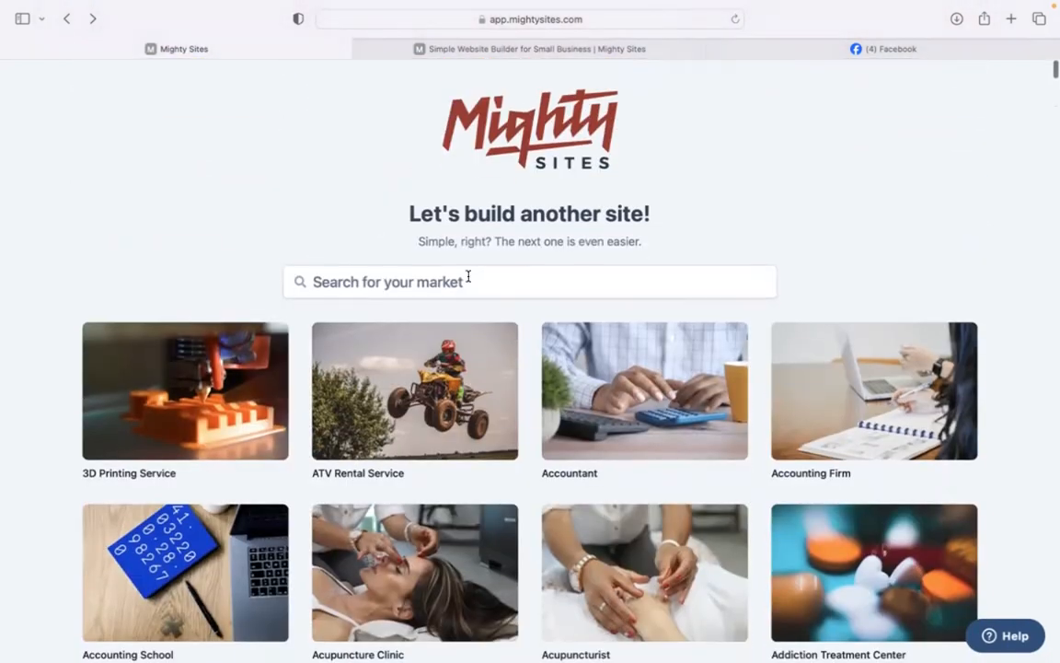
{"action": "left_click", "coordinate": [468, 281]}
{"action": "type", "text": "desser"}
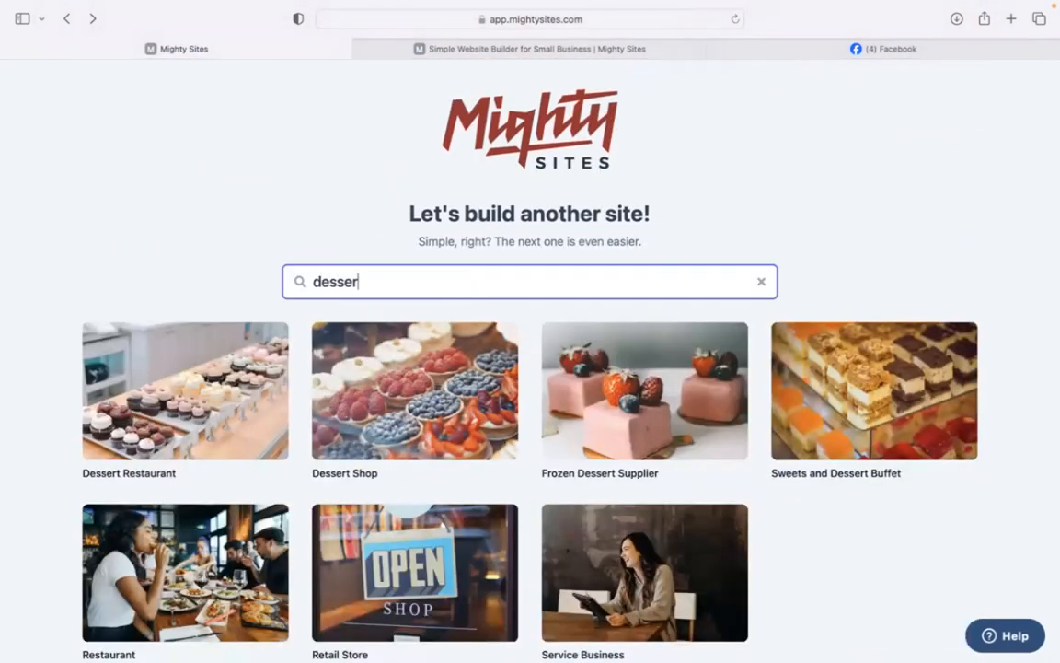
{"action": "type", "text": "t s"}
Choose Dessert Shop and enter company Sweet treats, city Denver, state Colorado.
{"action": "left_click", "coordinate": [200, 405]}
{"action": "type", "text": "Sweet treats"}
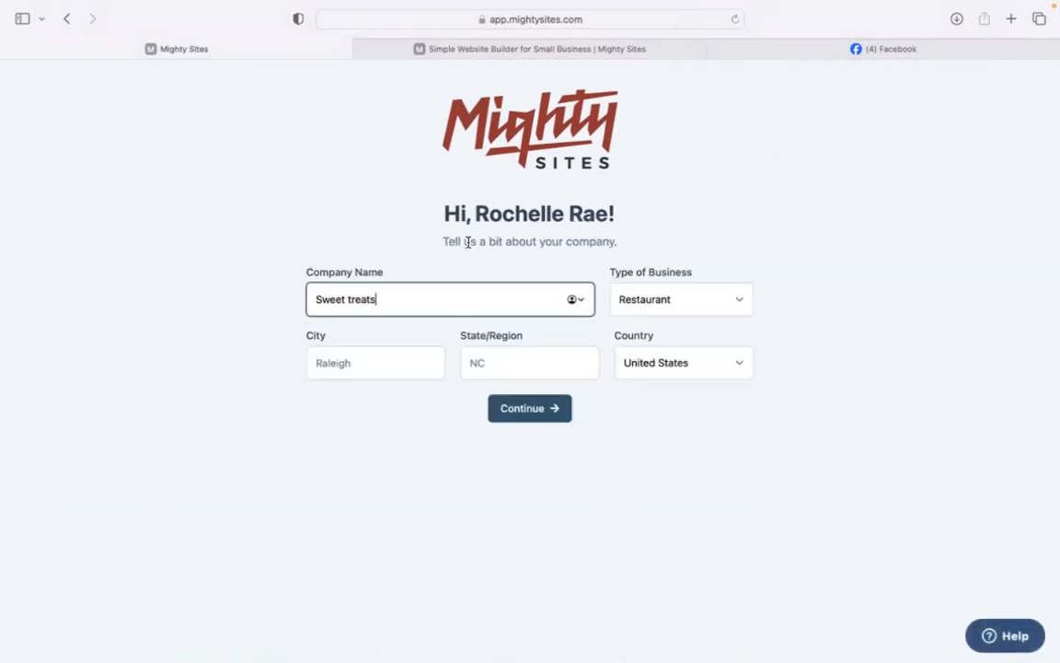
{"action": "left_click", "coordinate": [397, 350]}
{"action": "type", "text": "Denver"}
{"action": "left_click", "coordinate": [521, 357]}
{"action": "type", "text": "Colorado"}
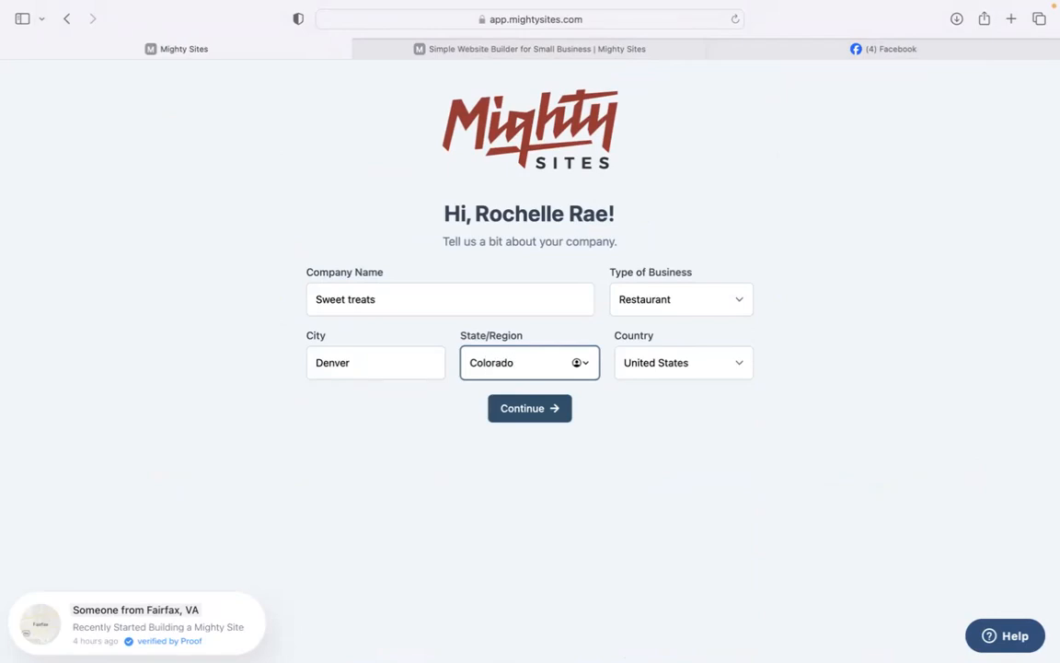
Set the type of business to Retail and submit the company details.
{"action": "left_click", "coordinate": [656, 301]}
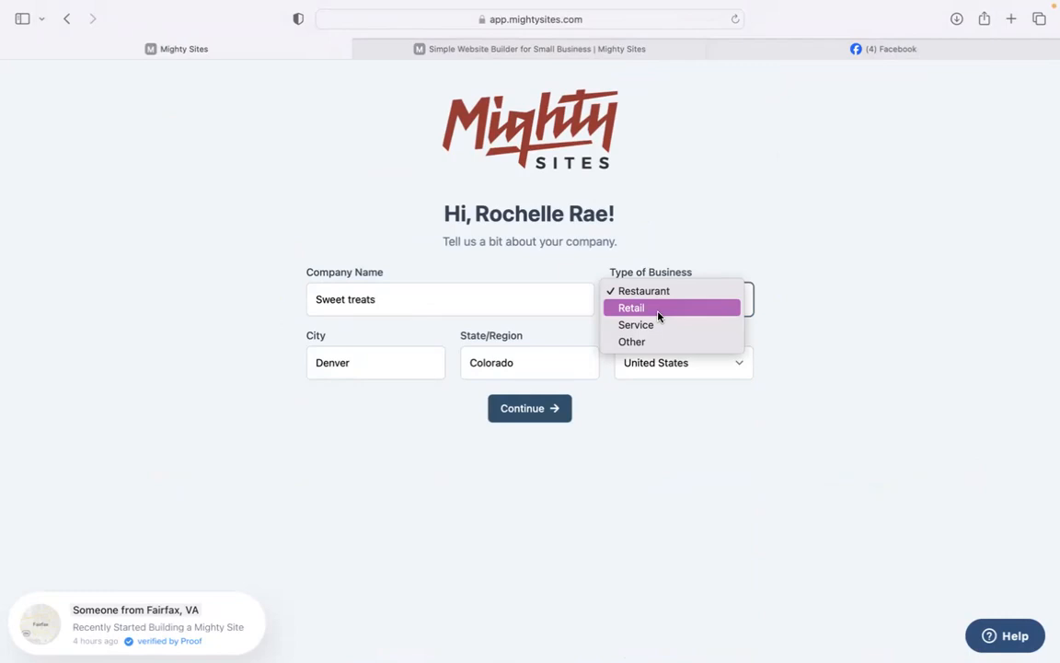
{"action": "left_click", "coordinate": [532, 255]}
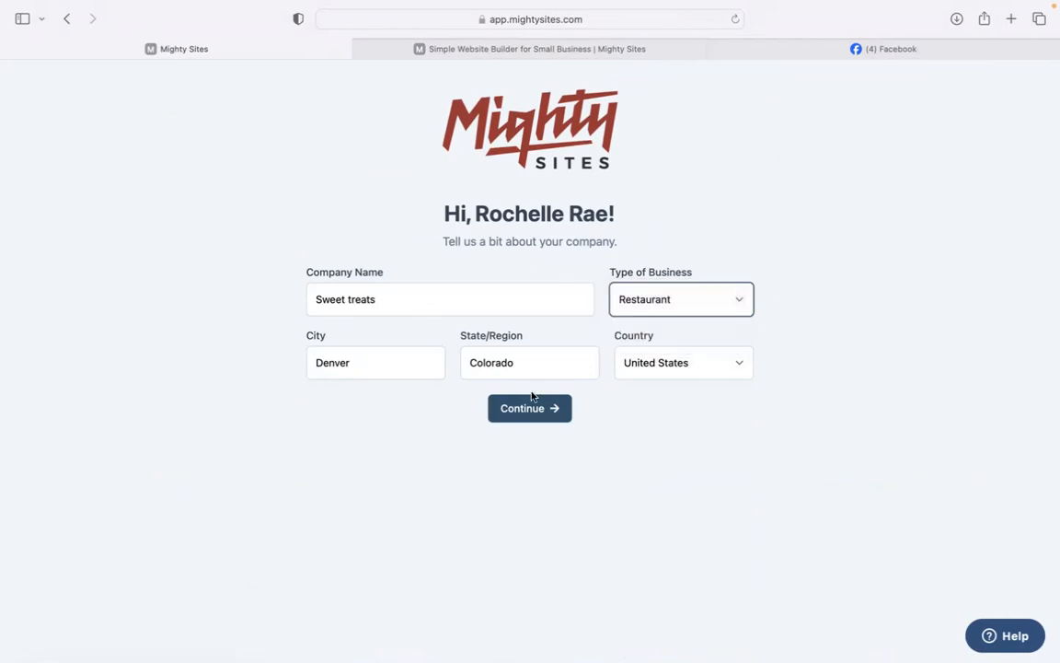
{"action": "left_click", "coordinate": [638, 305]}
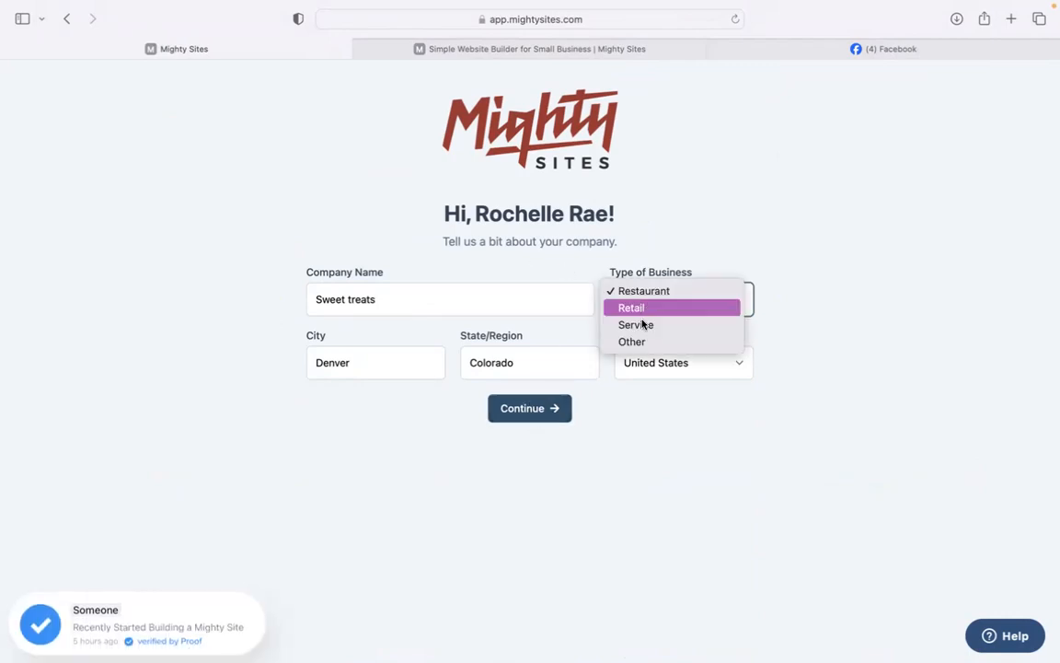
{"action": "left_click", "coordinate": [639, 307]}
{"action": "left_click", "coordinate": [518, 416]}
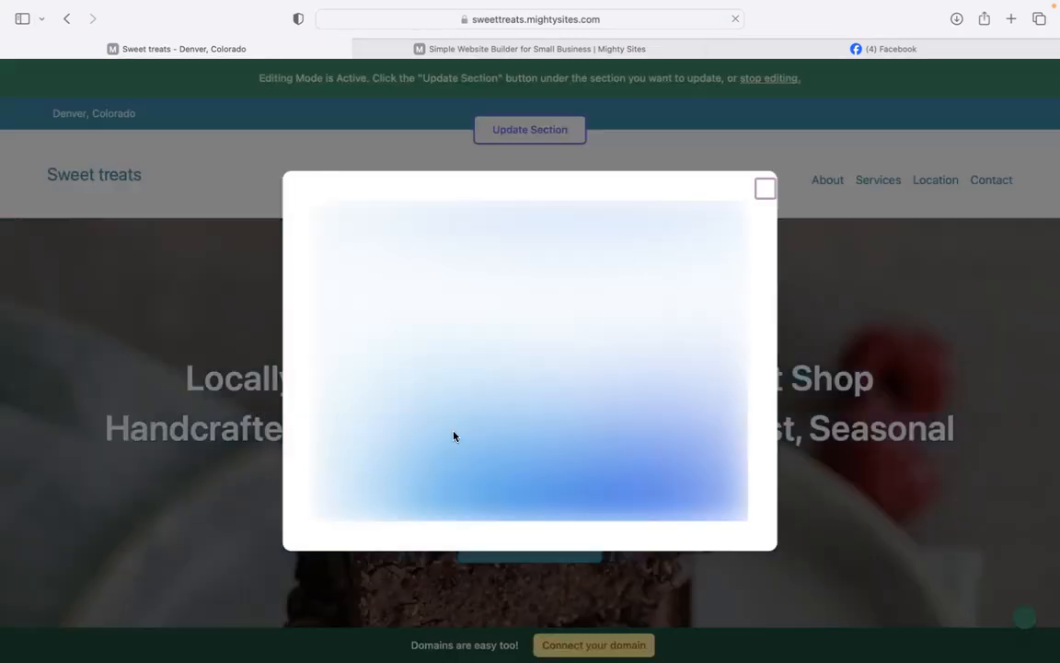
Skip through the first five tour tips, up to text editing, and close the tour.
{"action": "left_click", "coordinate": [733, 505]}
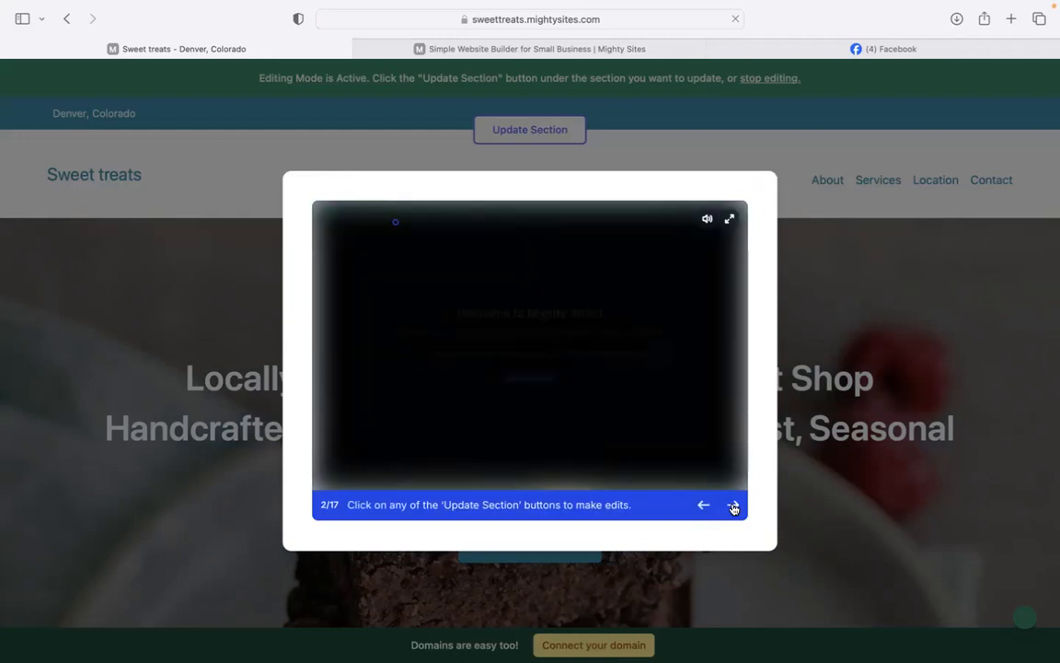
{"action": "left_click", "coordinate": [732, 505]}
{"action": "left_click", "coordinate": [733, 506]}
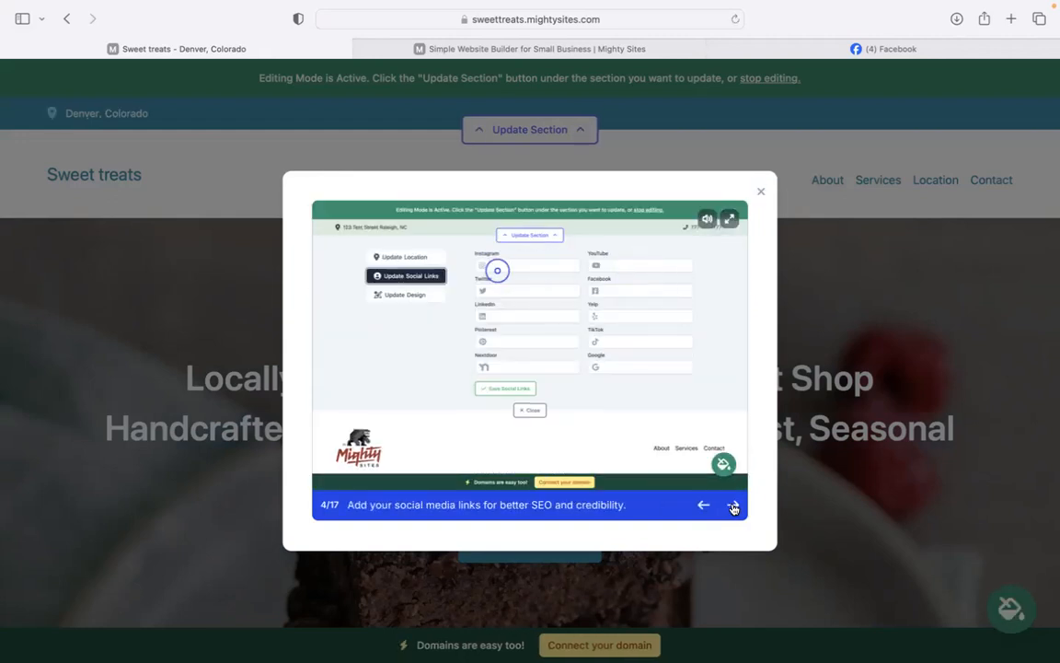
{"action": "left_click", "coordinate": [732, 506]}
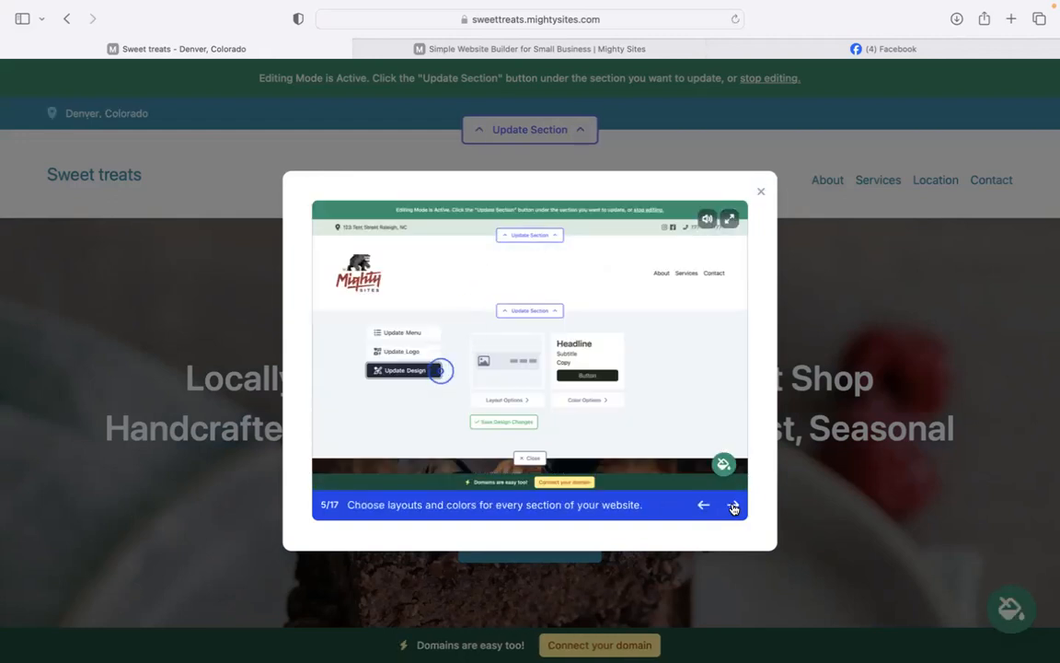
{"action": "left_click", "coordinate": [733, 505]}
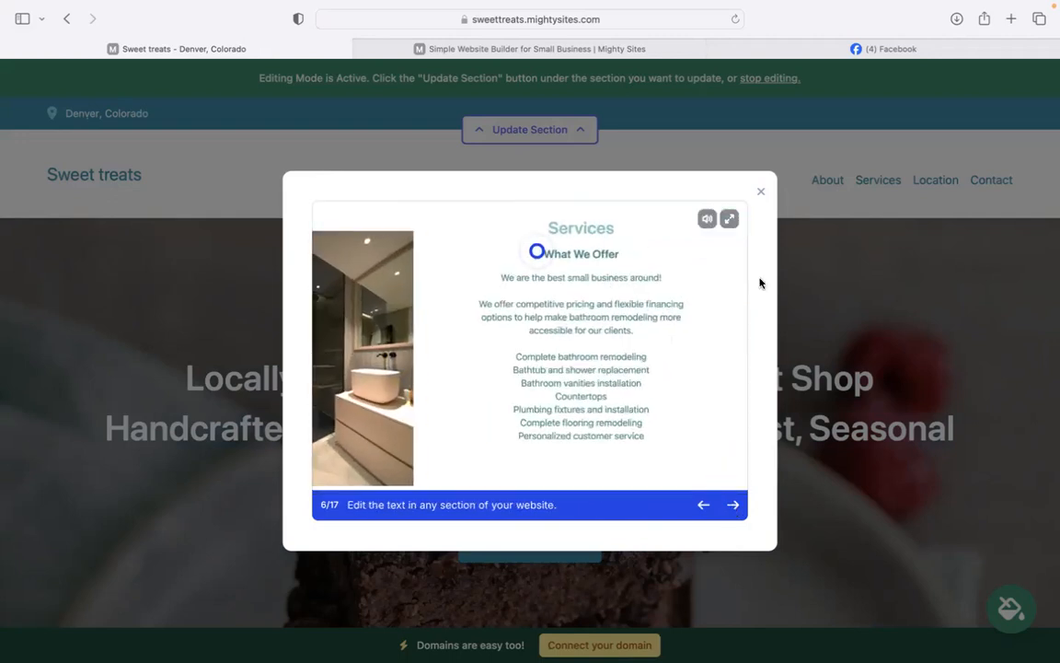
{"action": "left_click", "coordinate": [761, 191]}
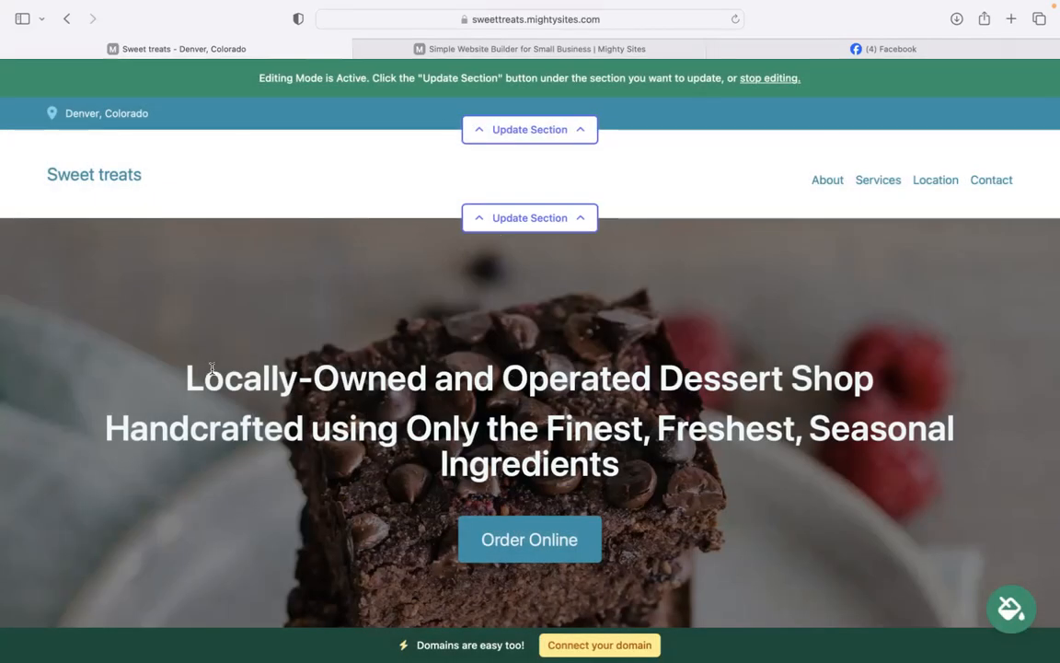
Review the new page, highlighting the Services and bestsellers text along the way.
{"action": "scroll", "coordinate": [633, 479], "scroll_direction": "down", "scroll_amount": 2}
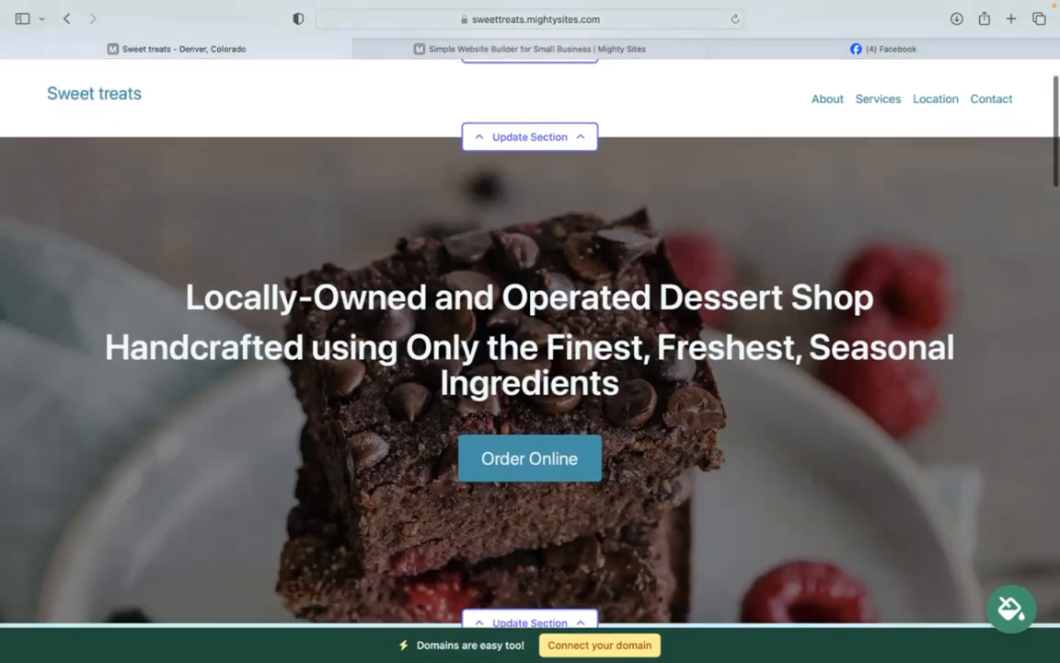
{"action": "scroll", "coordinate": [530, 350], "scroll_direction": "down", "scroll_amount": 10}
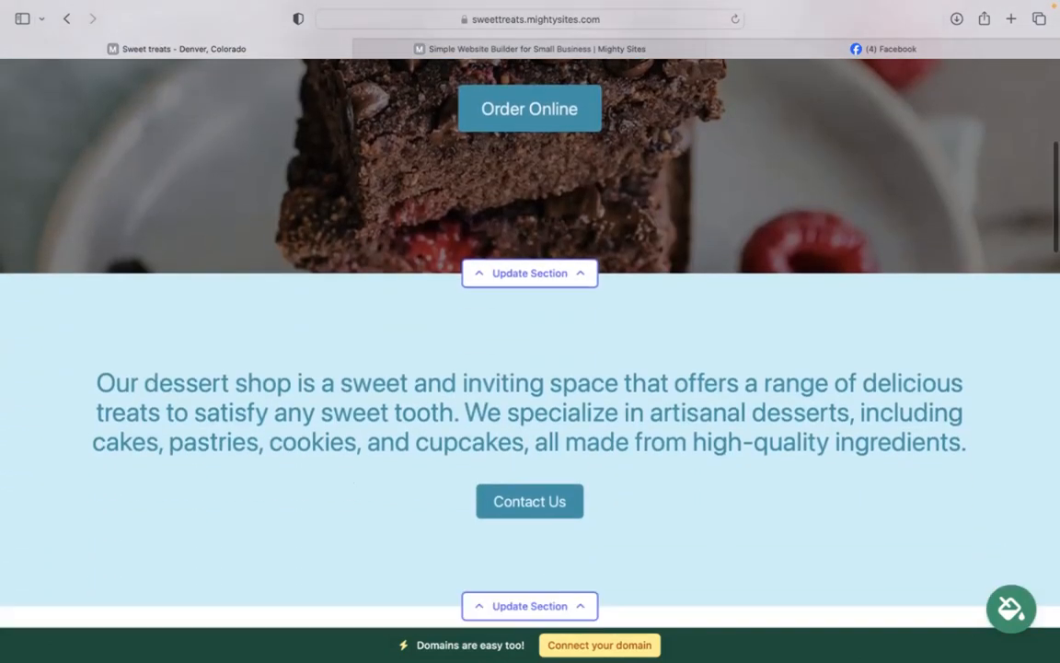
{"action": "scroll", "coordinate": [787, 401], "scroll_direction": "up", "scroll_amount": 6}
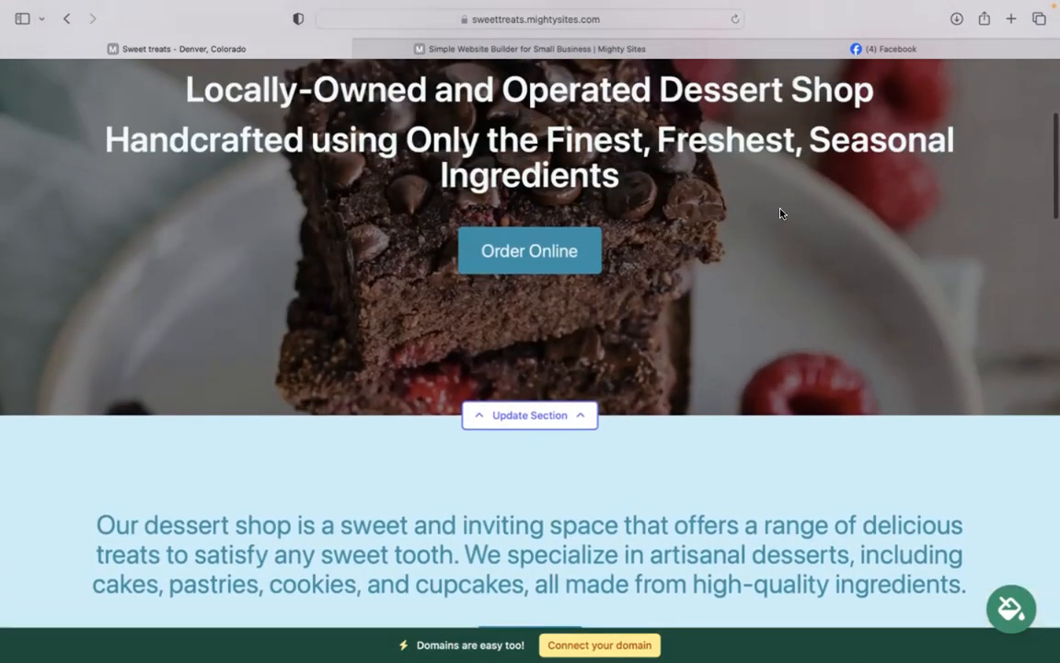
{"action": "scroll", "coordinate": [781, 214], "scroll_direction": "down", "scroll_amount": 13}
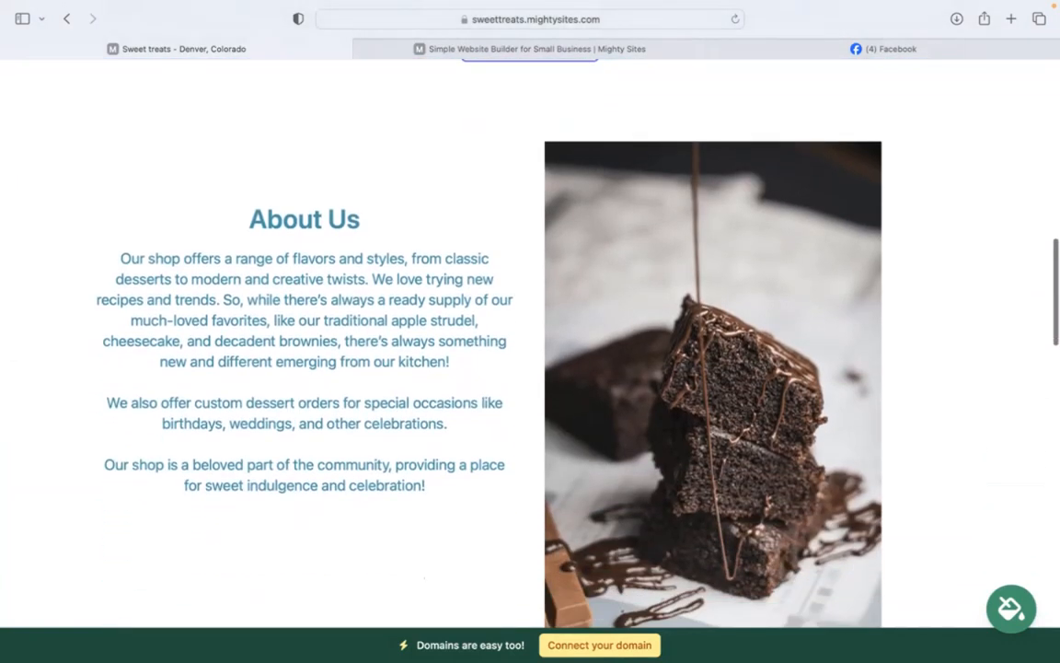
{"action": "scroll", "coordinate": [530, 350], "scroll_direction": "down", "scroll_amount": 2}
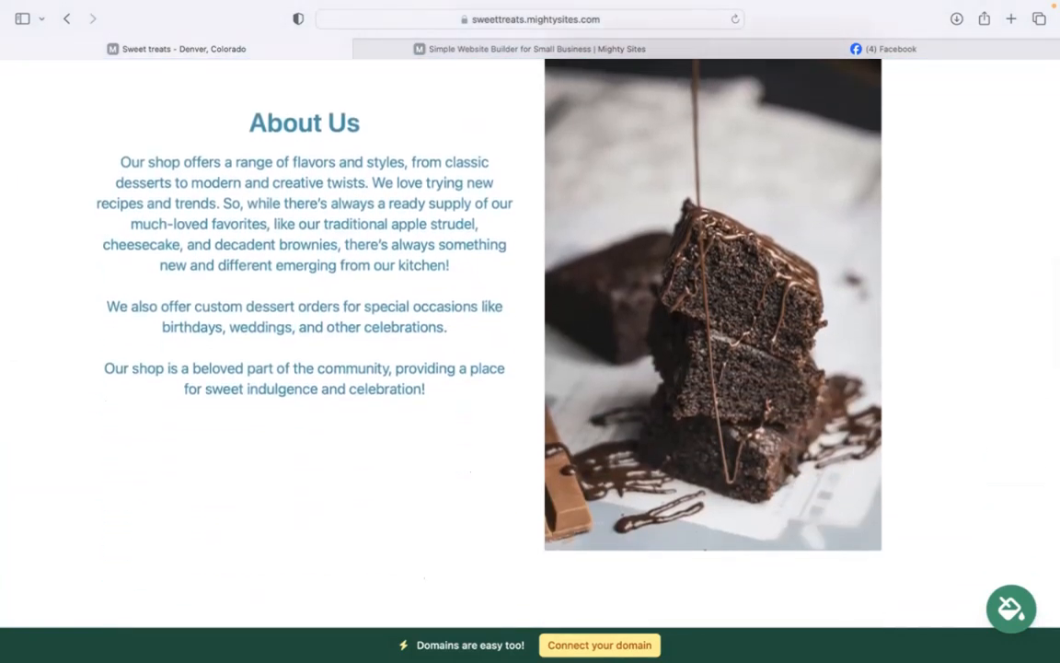
{"action": "scroll", "coordinate": [530, 350], "scroll_direction": "down", "scroll_amount": 10}
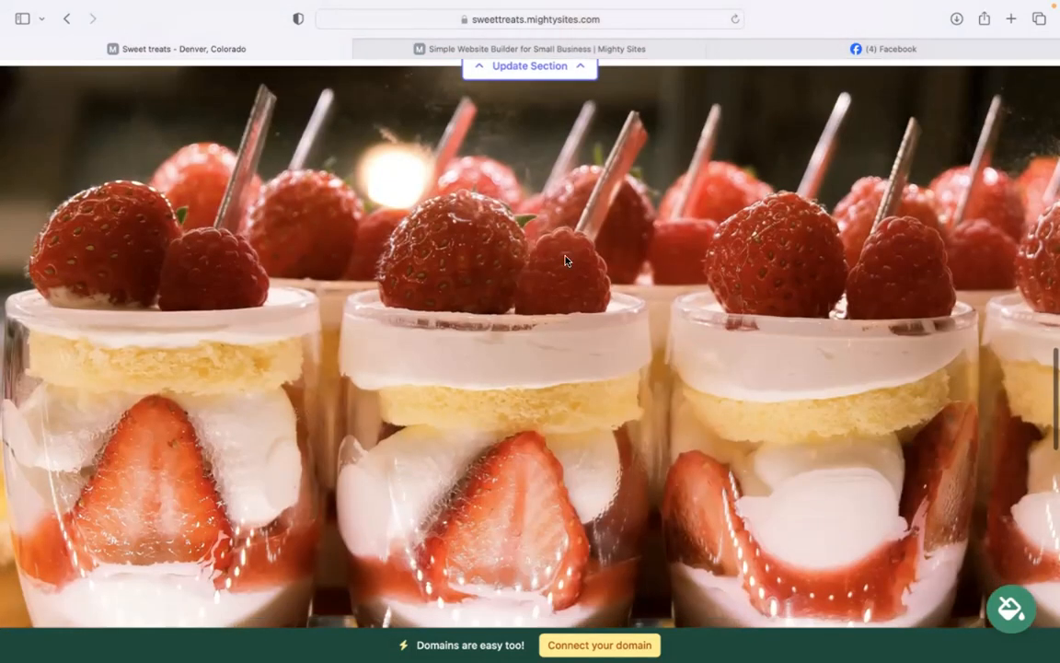
{"action": "scroll", "coordinate": [621, 212], "scroll_direction": "down", "scroll_amount": 1}
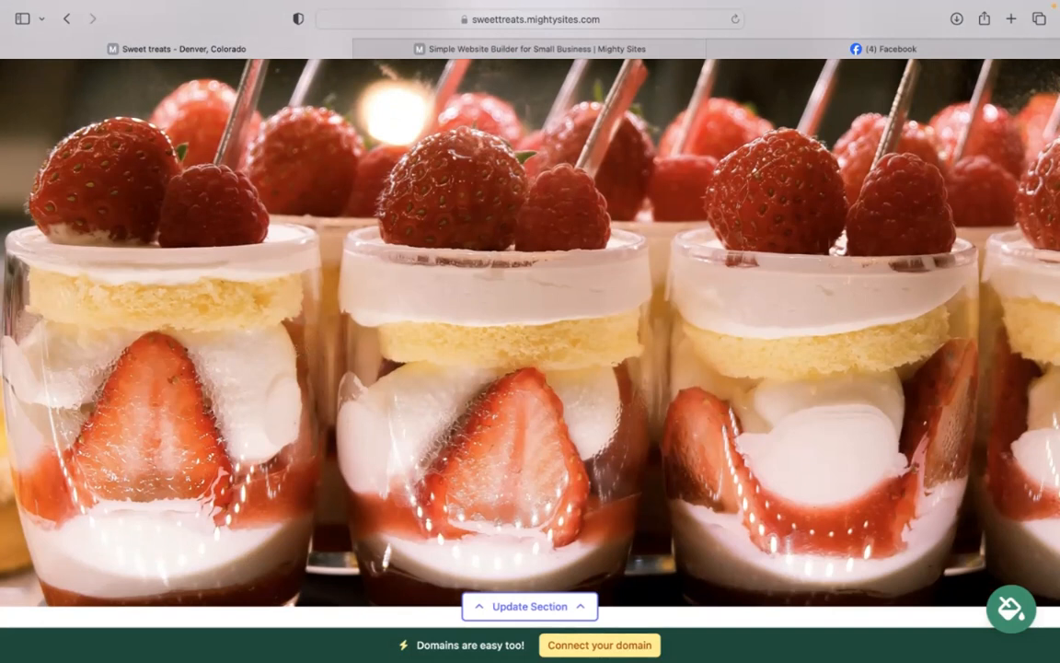
{"action": "scroll", "coordinate": [667, 429], "scroll_direction": "down", "scroll_amount": 12}
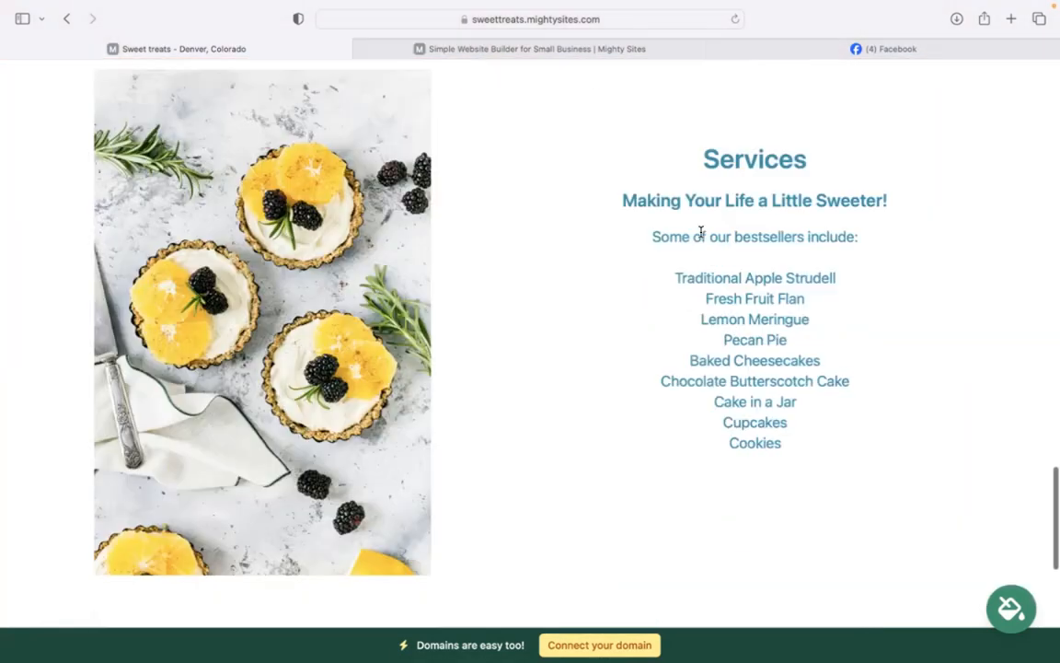
{"action": "left_click_drag", "start_coordinate": [666, 165], "coordinate": [817, 439]}
{"action": "left_click", "coordinate": [848, 455]}
{"action": "left_click_drag", "start_coordinate": [647, 268], "coordinate": [799, 463]}
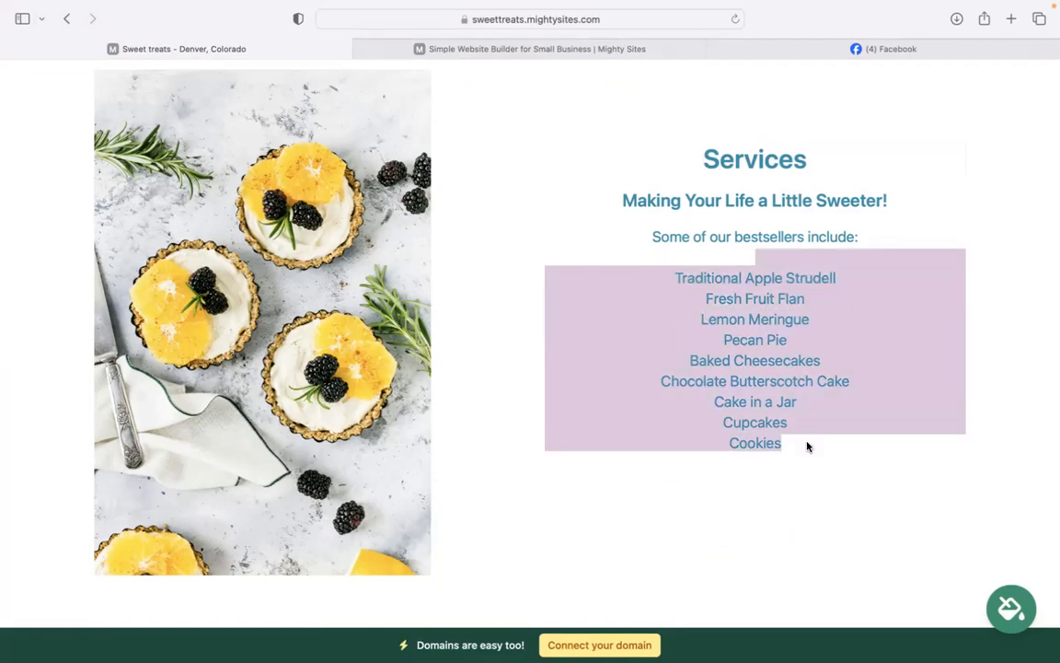
{"action": "left_click", "coordinate": [807, 445]}
Open the location editor for the top Denver, Colorado contact bar.
{"action": "scroll", "coordinate": [807, 446], "scroll_direction": "down", "scroll_amount": 7}
{"action": "scroll", "coordinate": [530, 340], "scroll_direction": "up", "scroll_amount": 20}
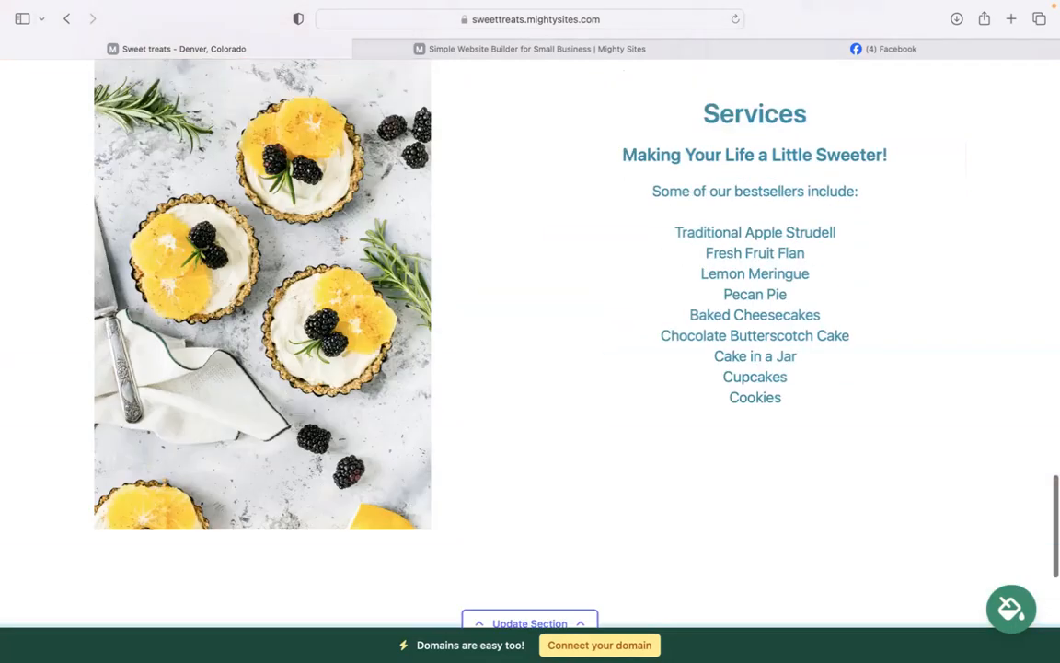
{"action": "scroll", "coordinate": [530, 341], "scroll_direction": "up", "scroll_amount": 20}
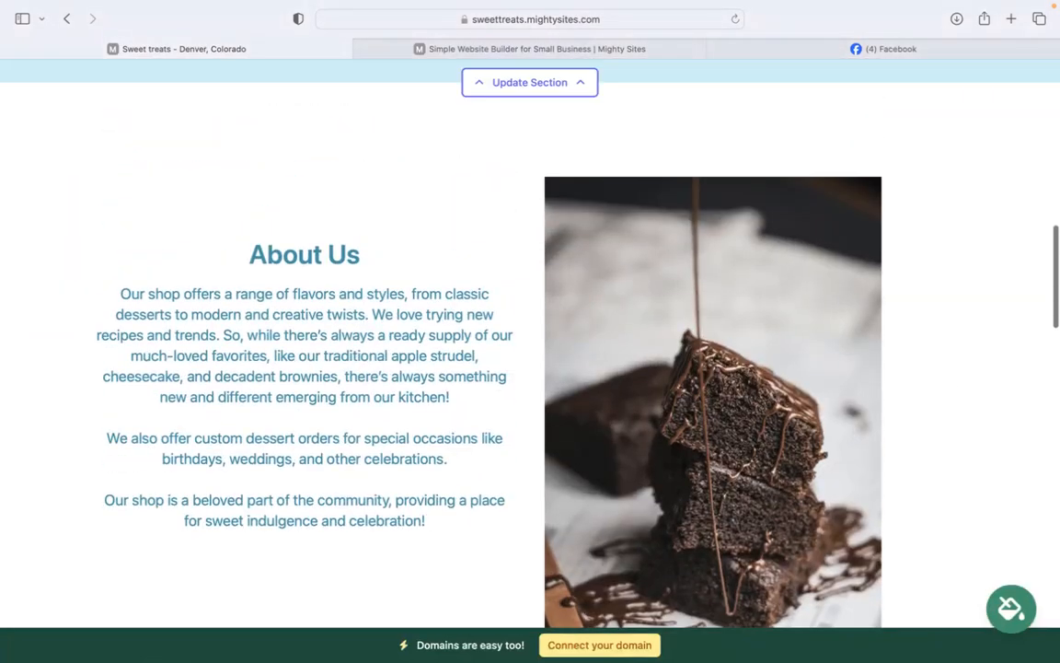
{"action": "scroll", "coordinate": [530, 340], "scroll_direction": "up", "scroll_amount": 5}
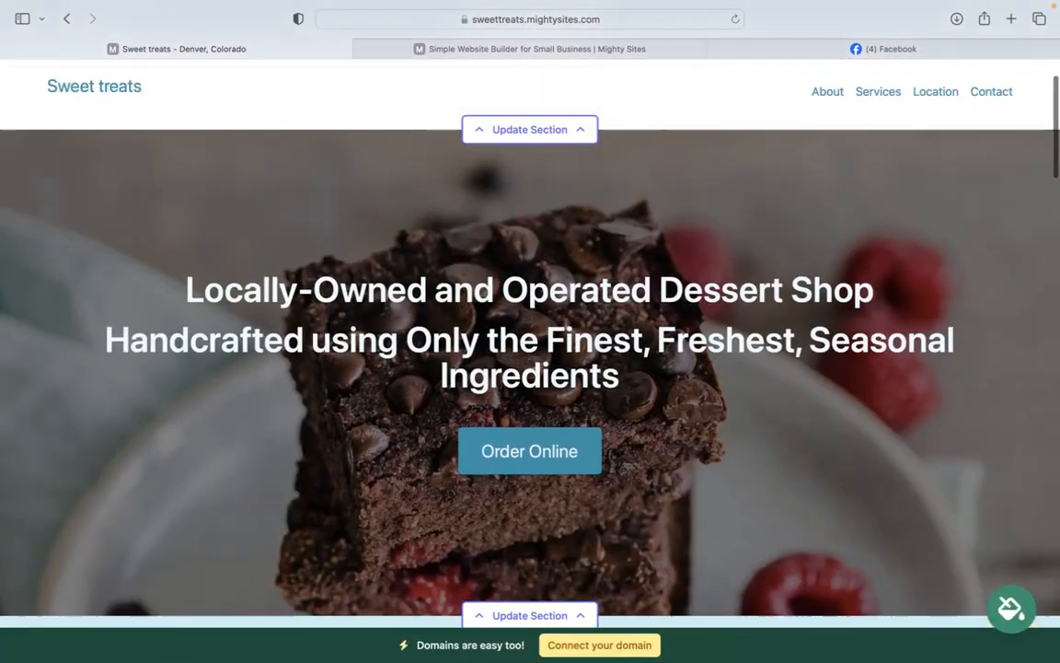
{"action": "scroll", "coordinate": [531, 340], "scroll_direction": "up", "scroll_amount": 2}
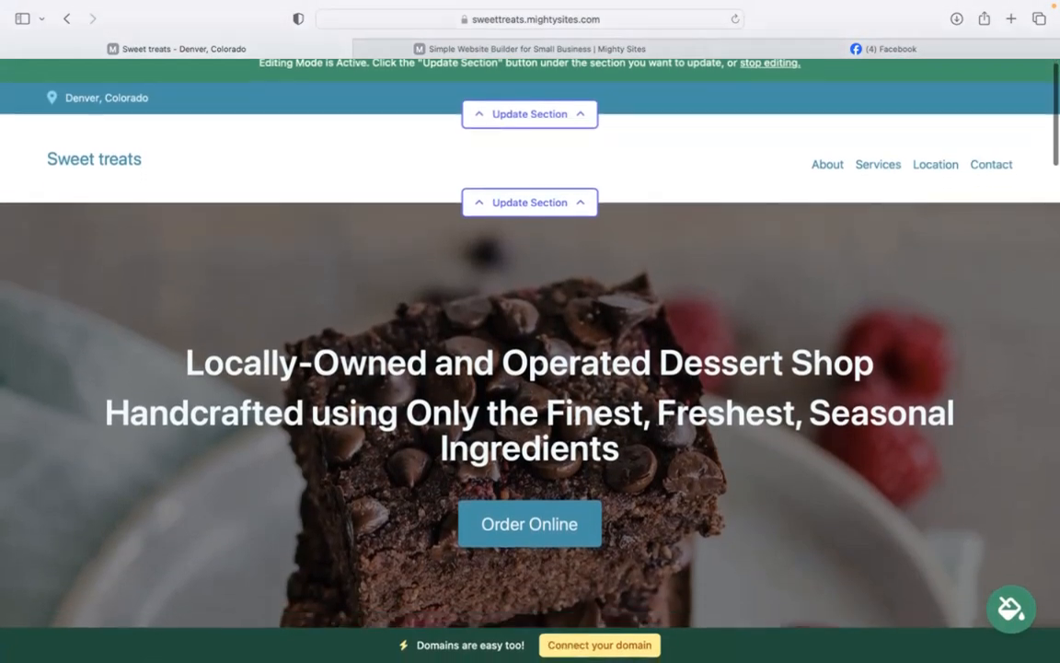
{"action": "scroll", "coordinate": [530, 340], "scroll_direction": "down", "scroll_amount": 10}
{"action": "scroll", "coordinate": [530, 341], "scroll_direction": "down", "scroll_amount": 1}
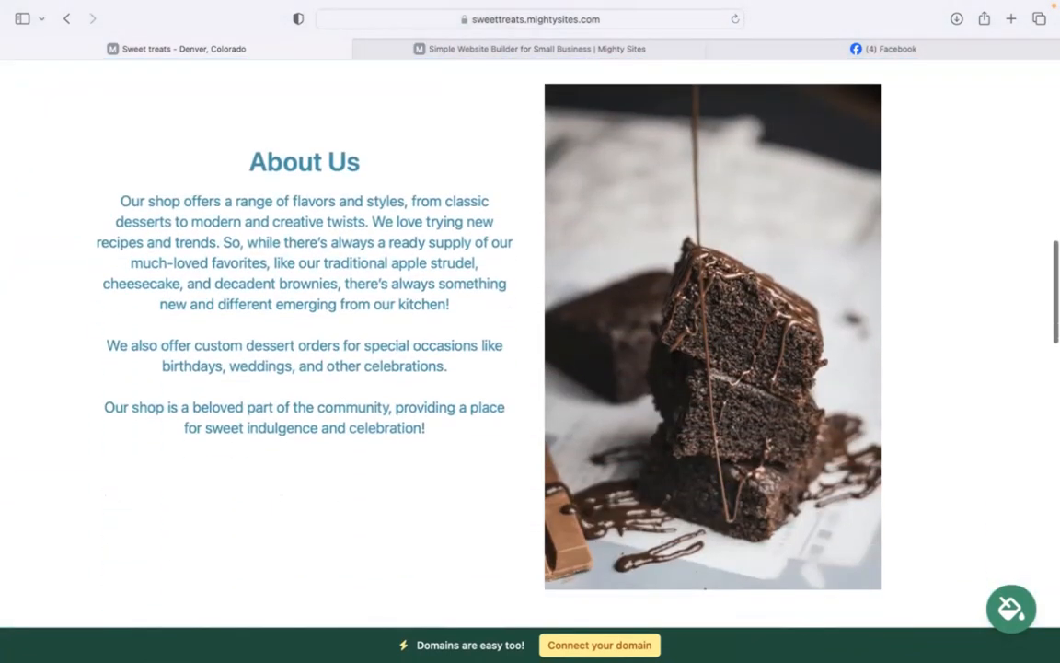
{"action": "scroll", "coordinate": [531, 341], "scroll_direction": "down", "scroll_amount": 1}
{"action": "scroll", "coordinate": [530, 341], "scroll_direction": "up", "scroll_amount": 2}
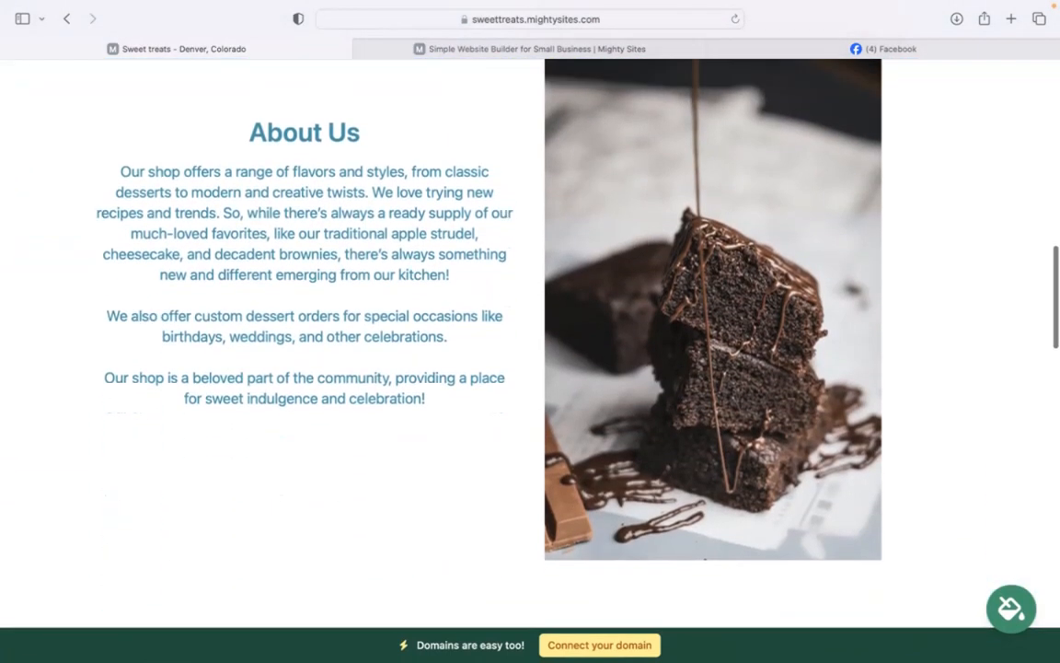
{"action": "scroll", "coordinate": [621, 146], "scroll_direction": "up", "scroll_amount": 10}
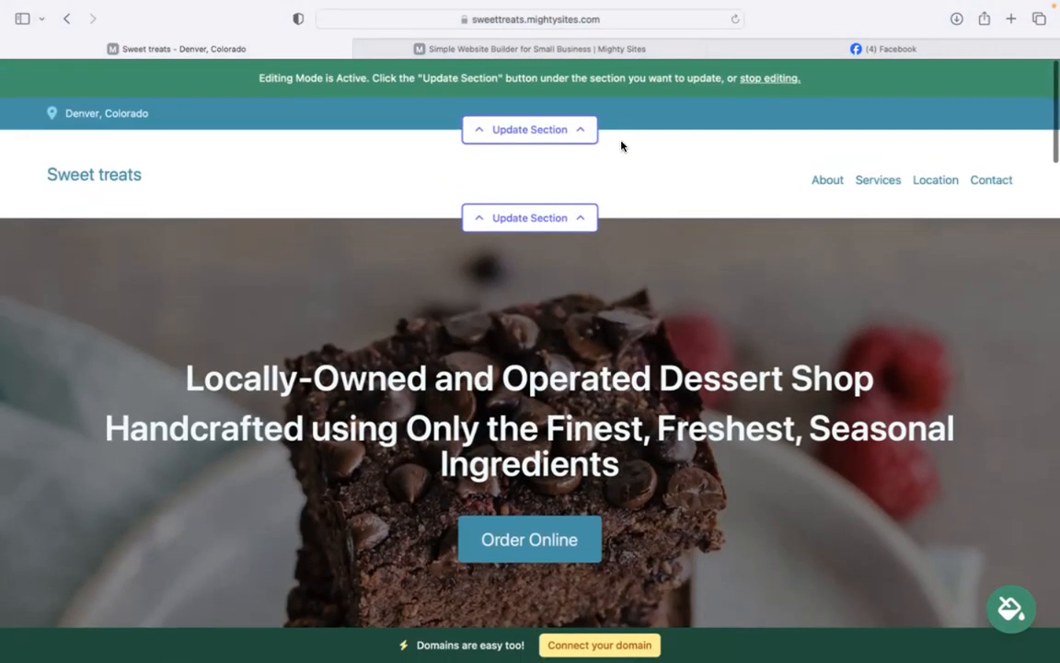
{"action": "left_click", "coordinate": [566, 131]}
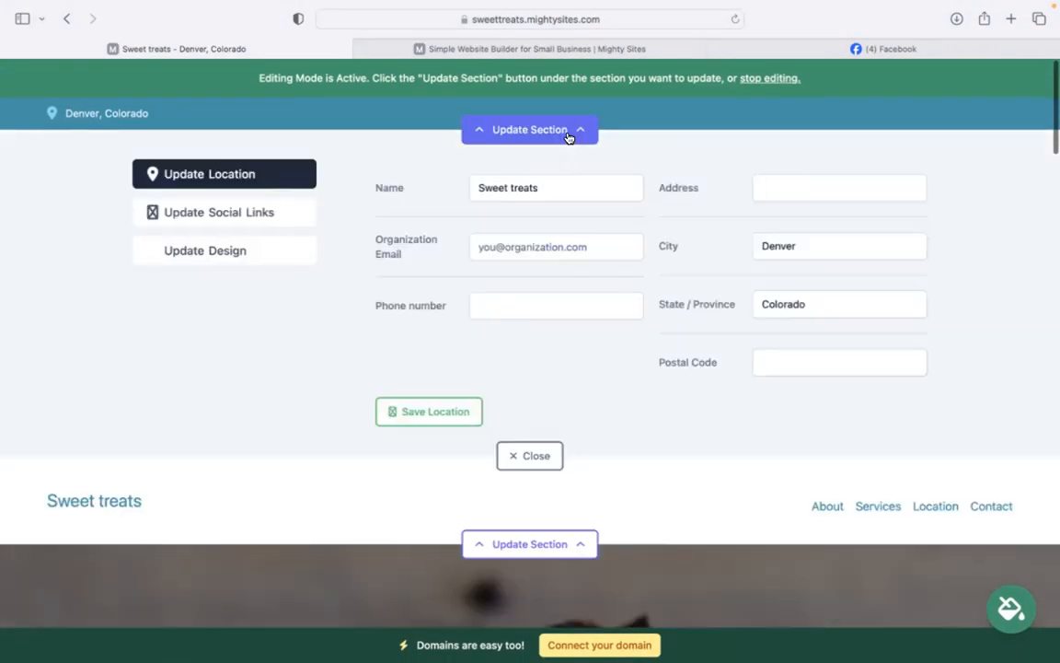
Enter the organization e-mail, show it on the site, and add the phone number.
{"action": "left_click", "coordinate": [544, 244]}
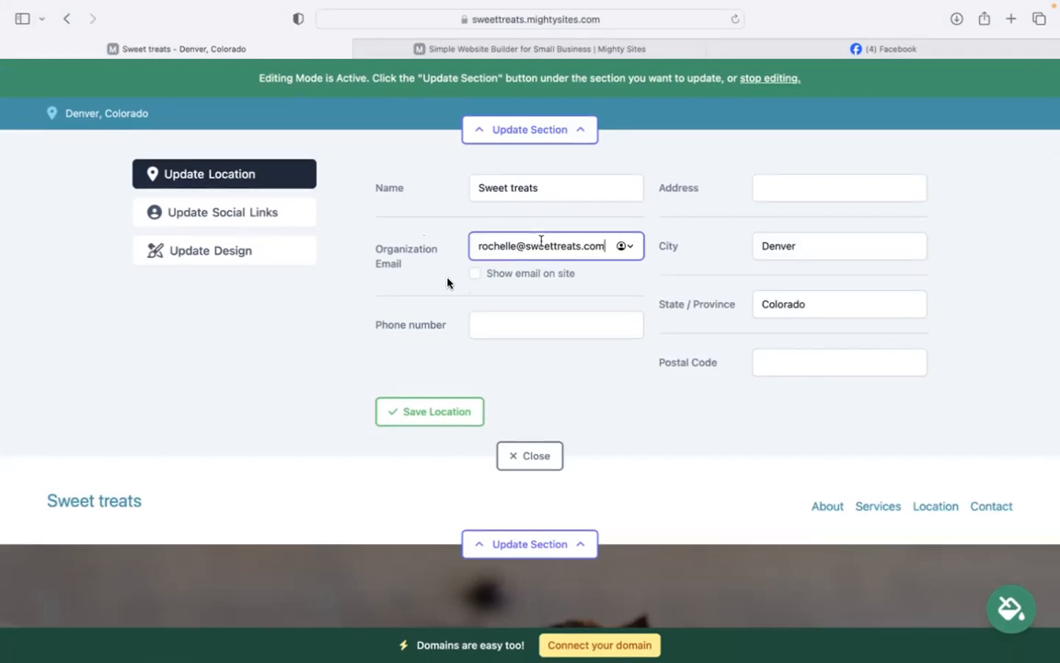
{"action": "left_click", "coordinate": [474, 275]}
{"action": "left_click", "coordinate": [554, 318]}
{"action": "type", "text": "474-39393"}
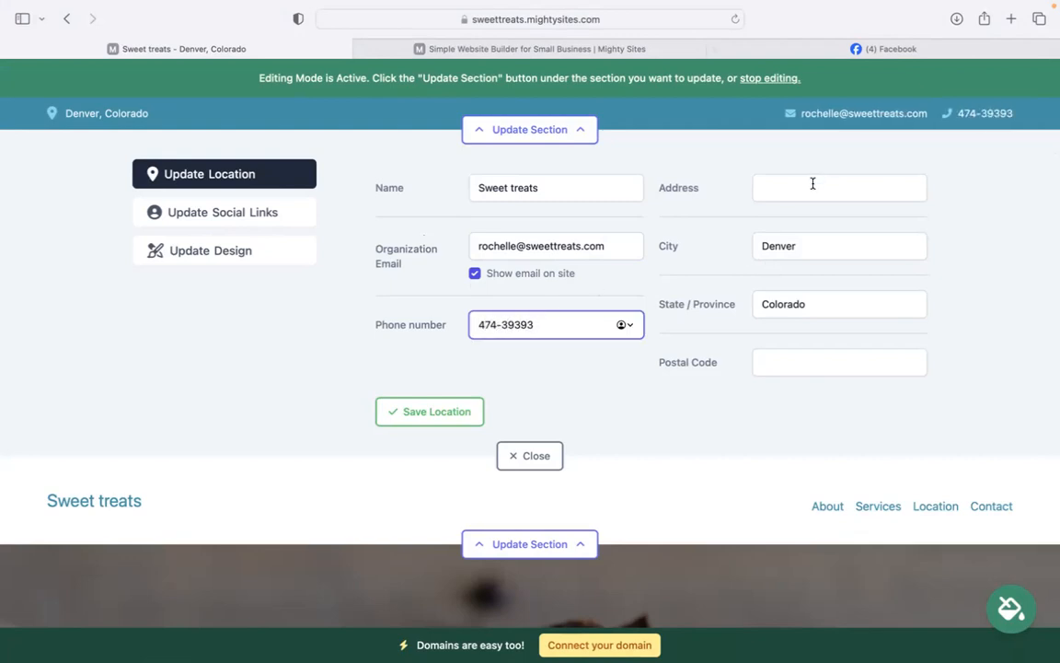
Add the shop's street address and postal code and save the location.
{"action": "left_click", "coordinate": [812, 183]}
{"action": "left_click", "coordinate": [823, 365]}
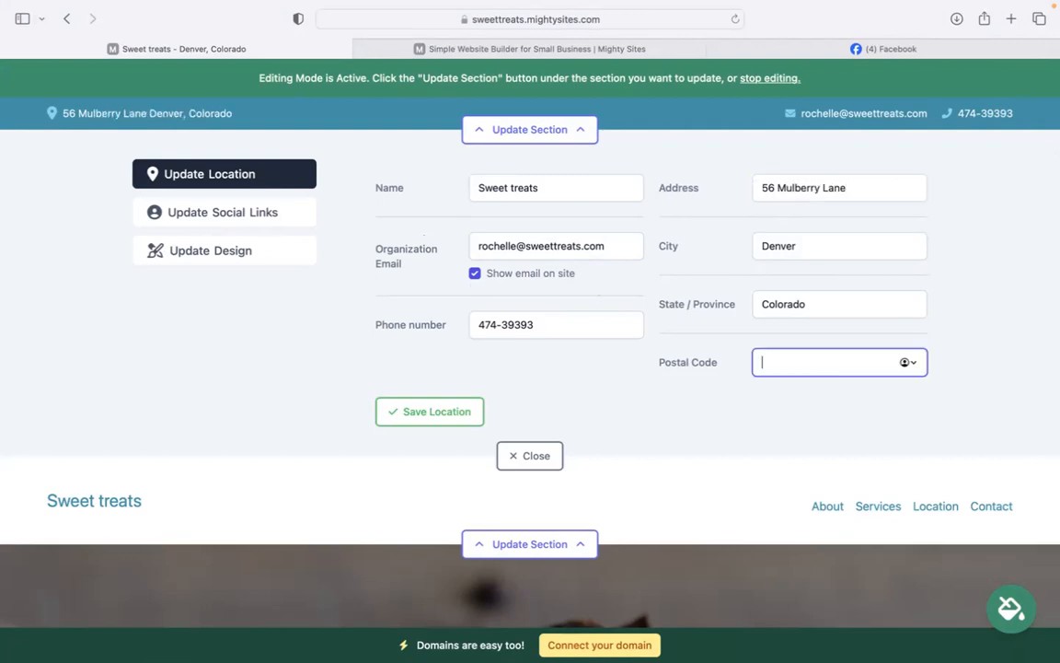
{"action": "type", "text": "499559"}
{"action": "left_click", "coordinate": [432, 412]}
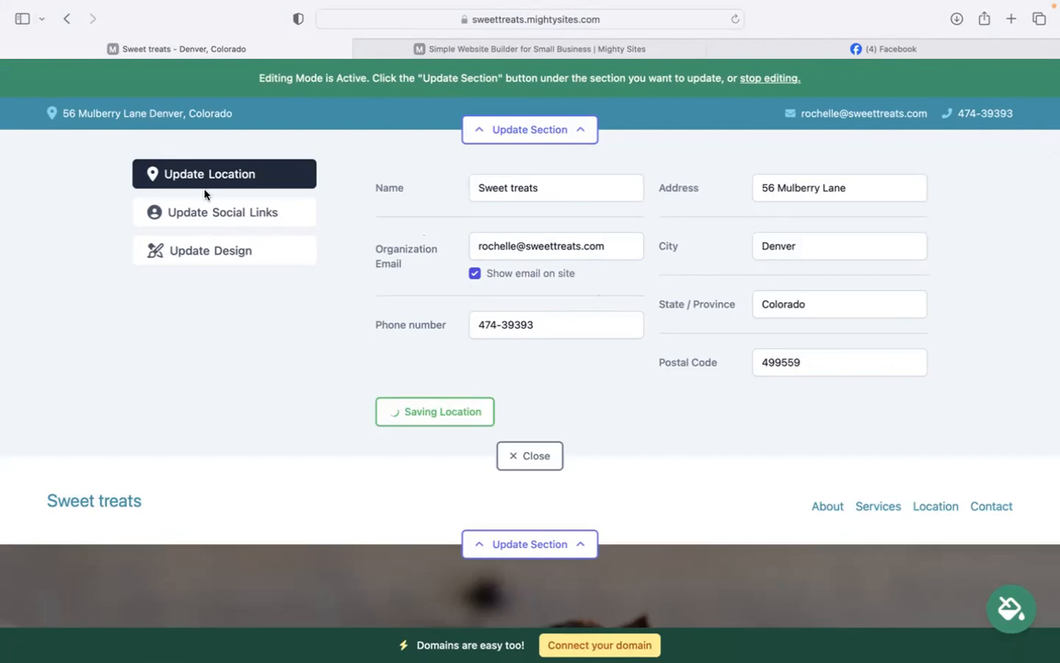
Save the social links unchanged and close the editor.
{"action": "left_click", "coordinate": [214, 210]}
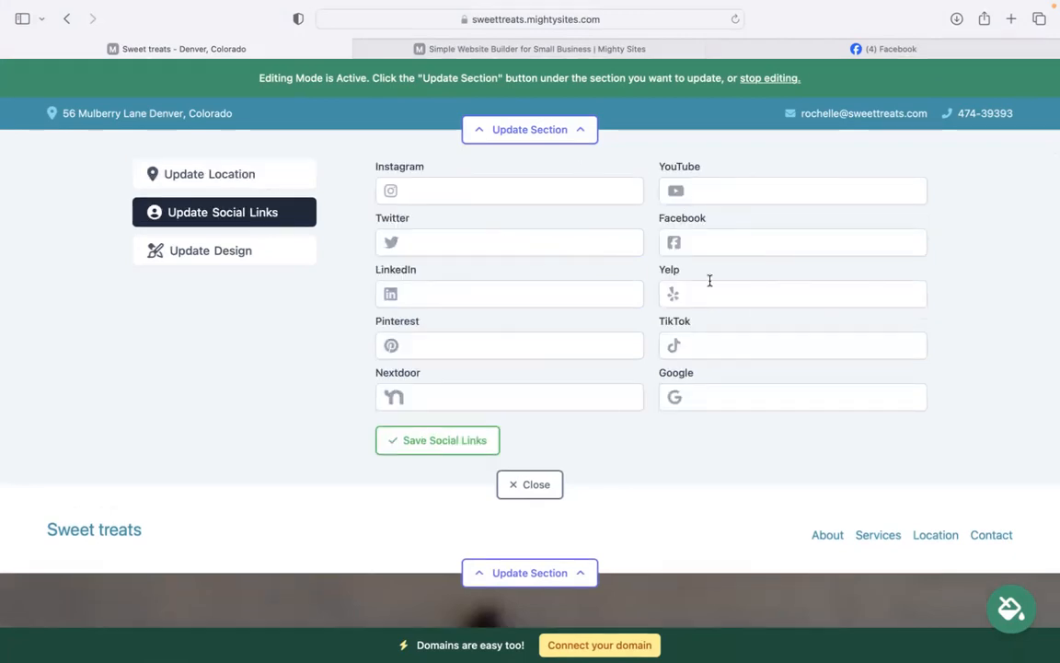
{"action": "left_click", "coordinate": [445, 446]}
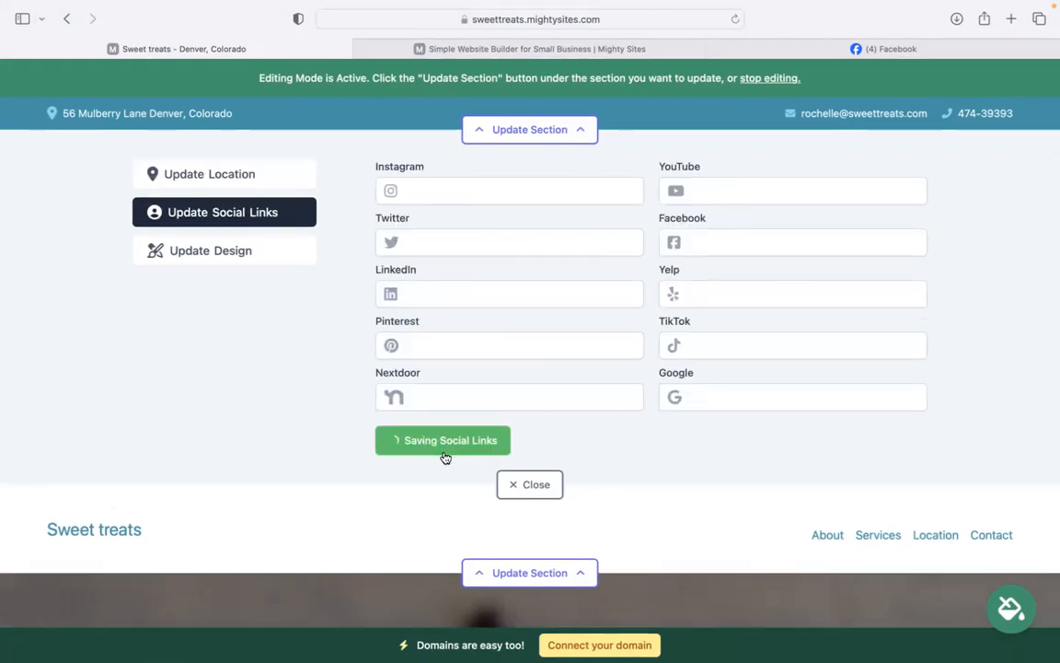
{"action": "left_click", "coordinate": [532, 484]}
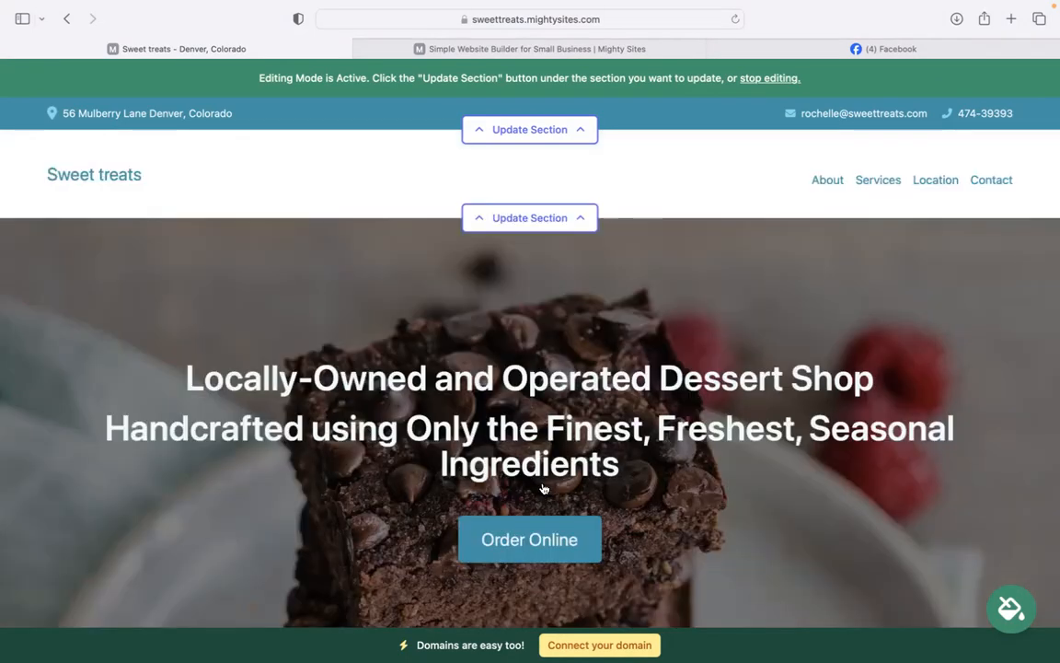
Upload the Mighty Sites logo image from Downloads and save it as the header logo.
{"action": "left_click", "coordinate": [521, 221]}
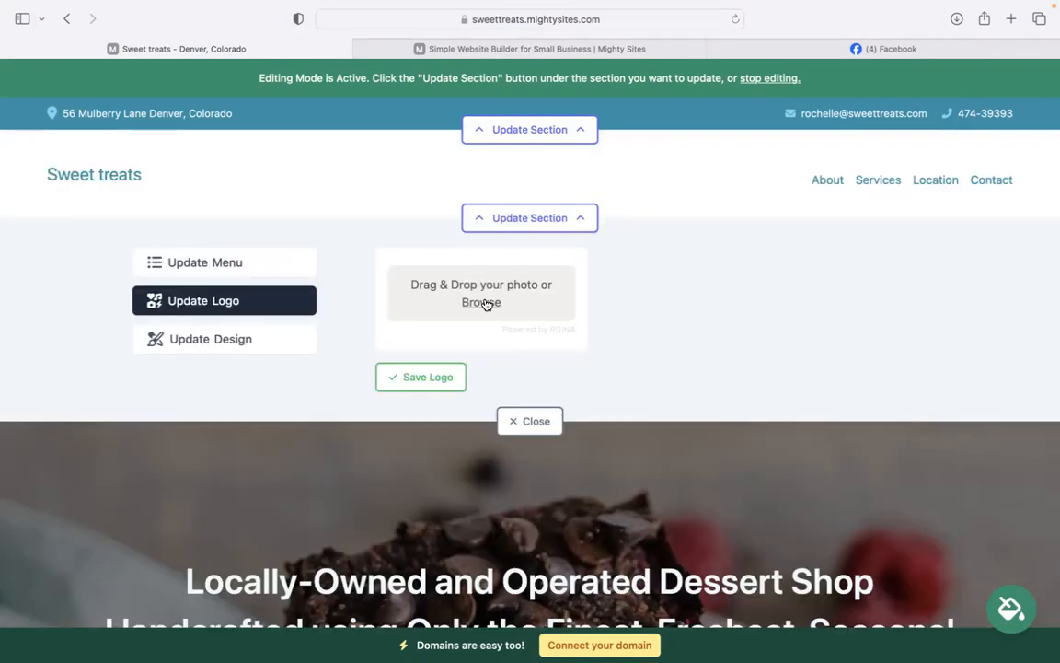
{"action": "left_click", "coordinate": [557, 282]}
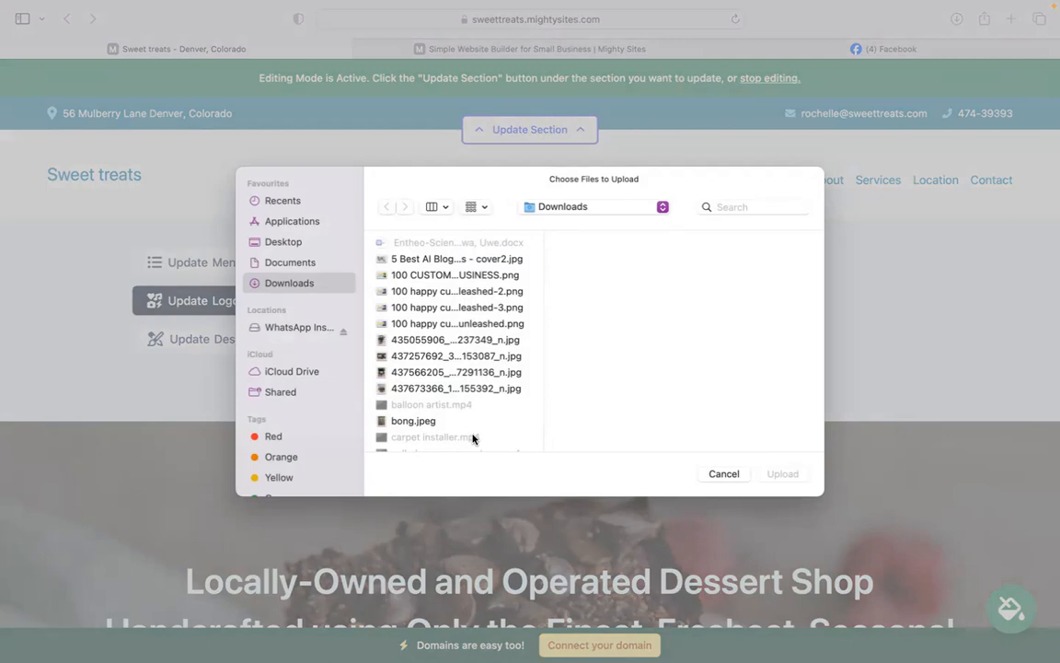
{"action": "key", "text": "Down"}
{"action": "key", "text": "Down"}
{"action": "key", "text": "Down"}
{"action": "key", "text": "Down"}
{"action": "key", "text": "Down"}
{"action": "key", "text": "Down"}
{"action": "key", "text": "Down"}
{"action": "key", "text": "Down"}
{"action": "key", "text": "Down"}
{"action": "key", "text": "Down"}
{"action": "key", "text": "Down"}
{"action": "key", "text": "Down"}
{"action": "key", "text": "Down"}
{"action": "key", "text": "Down"}
{"action": "key", "text": "Down"}
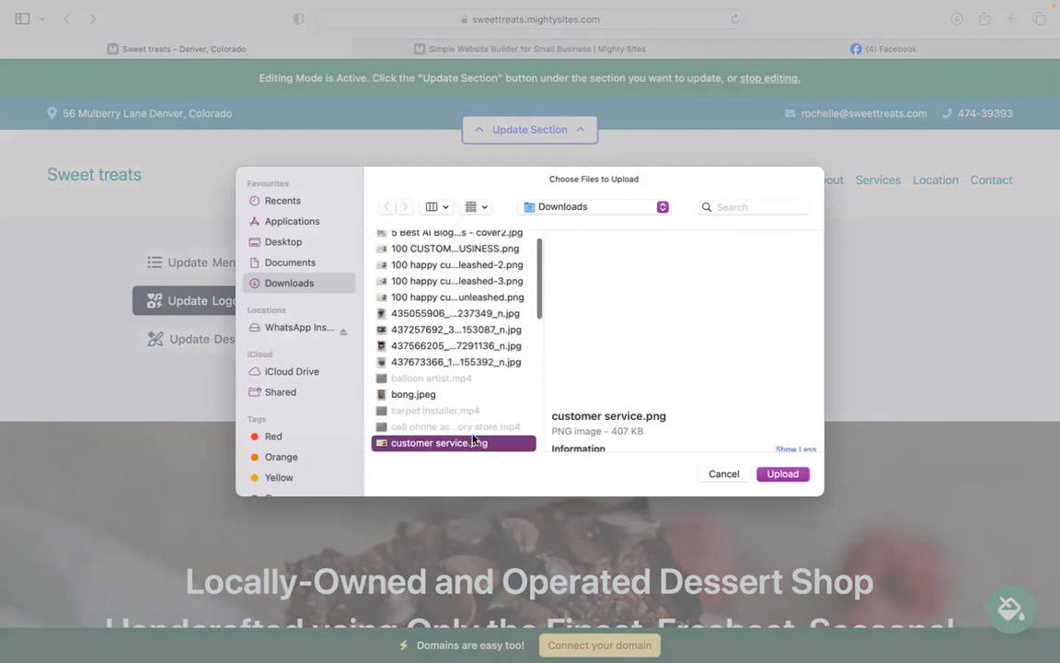
{"action": "key", "text": "Down"}
{"action": "key", "text": "Down"}
{"action": "key", "text": "Down"}
{"action": "key", "text": "Down"}
{"action": "key", "text": "Down"}
{"action": "key", "text": "Down"}
{"action": "key", "text": "Down"}
{"action": "key", "text": "Up"}
{"action": "key", "text": "Up"}
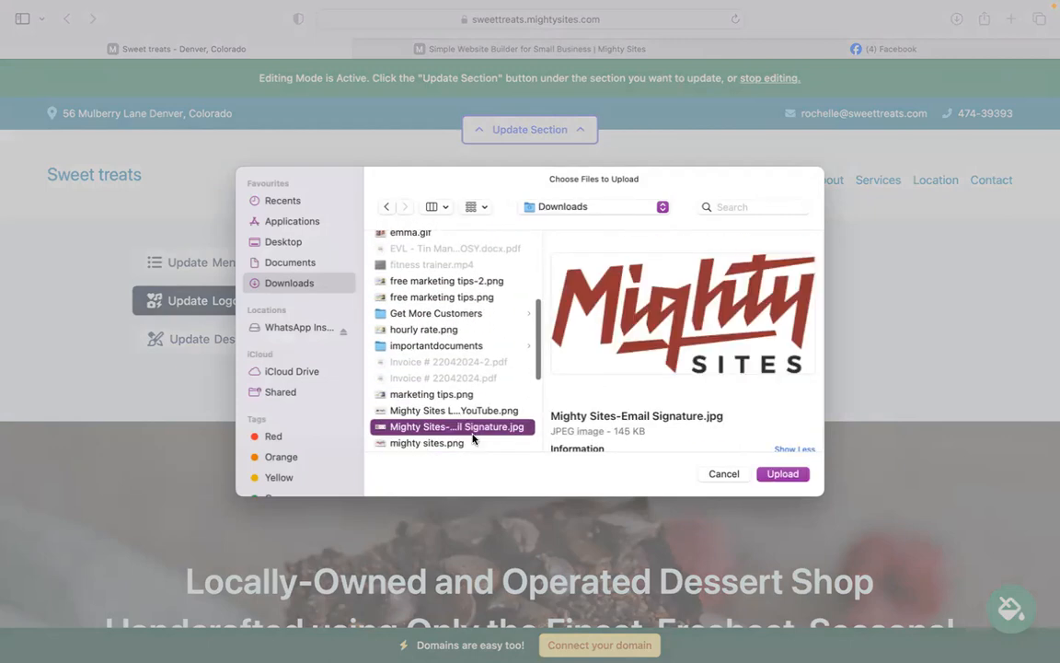
{"action": "key", "text": "Return"}
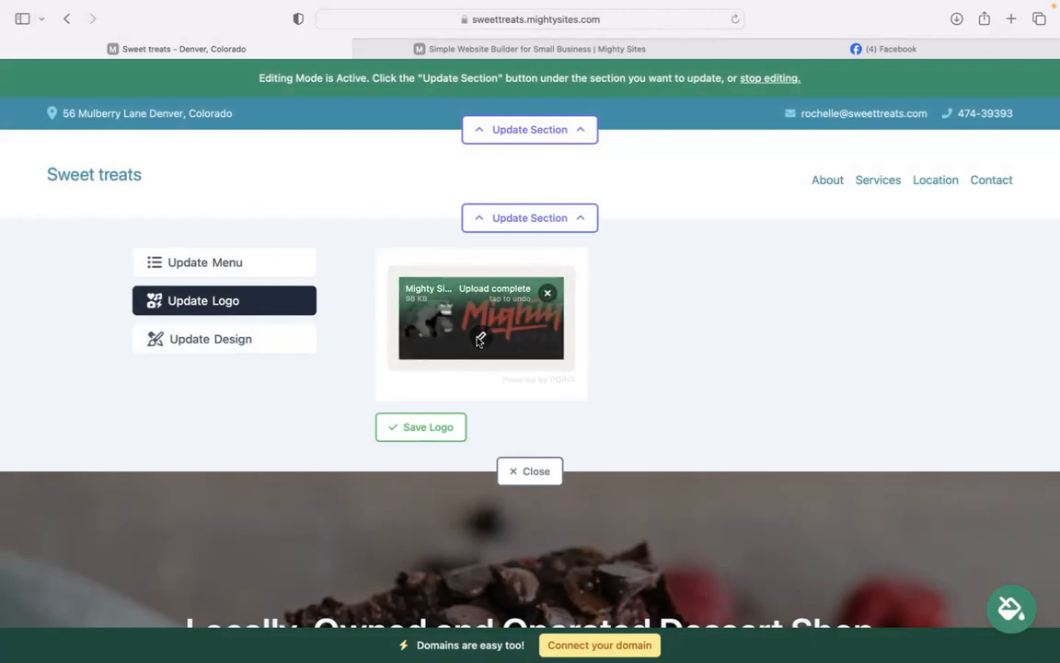
{"action": "left_click", "coordinate": [421, 427]}
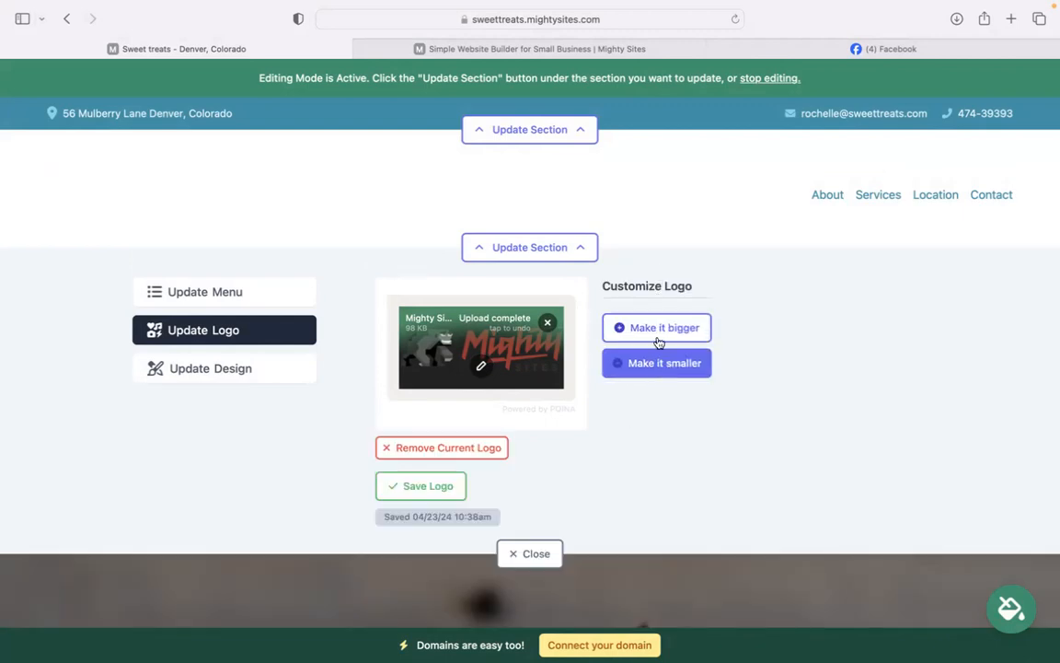
Enlarge the header logo two sizes and close the logo editor.
{"action": "left_click", "coordinate": [657, 327]}
{"action": "left_click", "coordinate": [661, 331]}
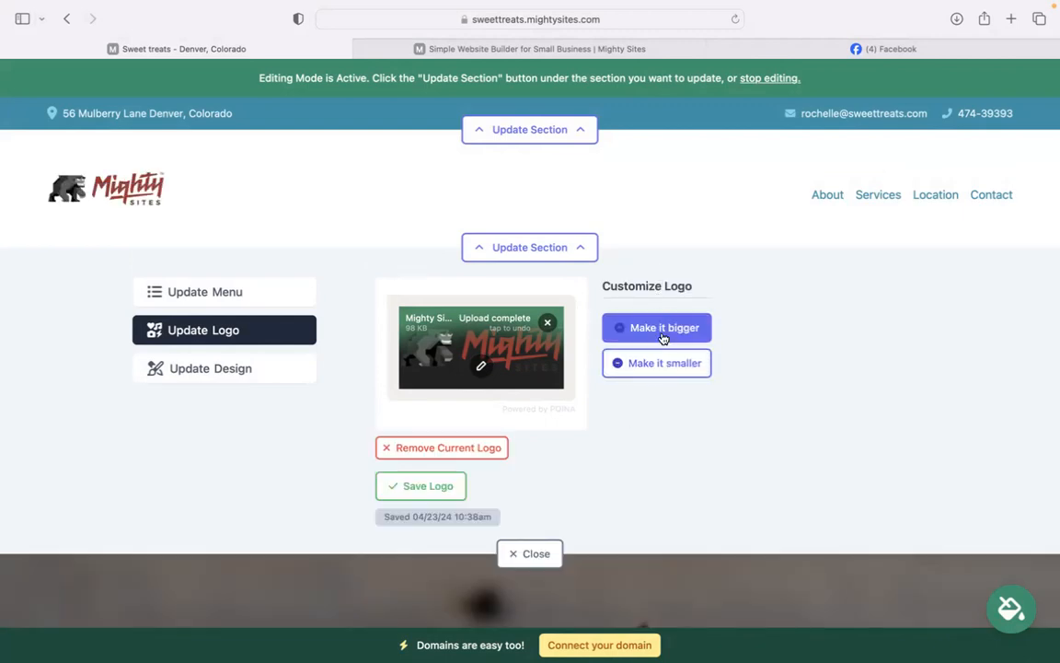
{"action": "left_click", "coordinate": [537, 567]}
Page through the colour themes, then apply and save the pink-and-red theme.
{"action": "scroll", "coordinate": [516, 369], "scroll_direction": "down", "scroll_amount": 5}
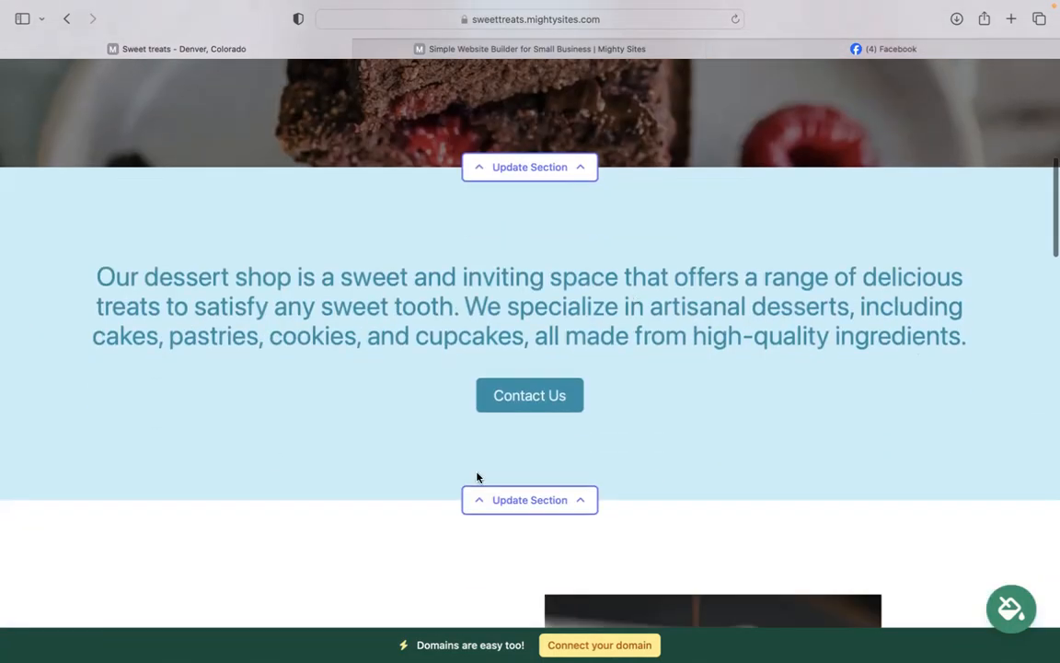
{"action": "left_click", "coordinate": [1012, 608]}
{"action": "left_click", "coordinate": [816, 525]}
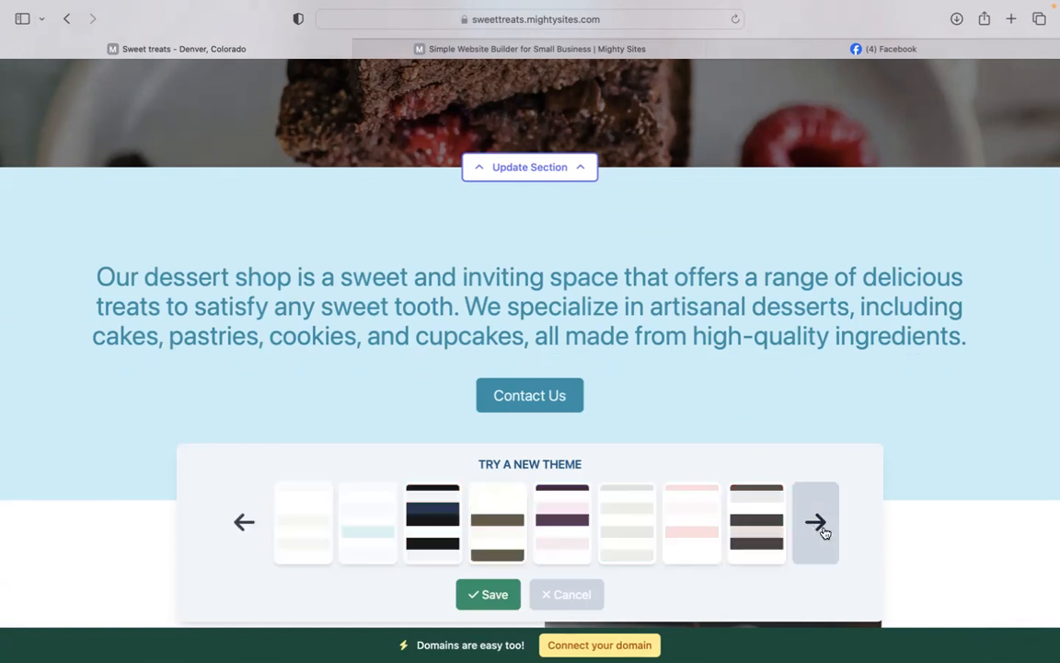
{"action": "left_click", "coordinate": [706, 523]}
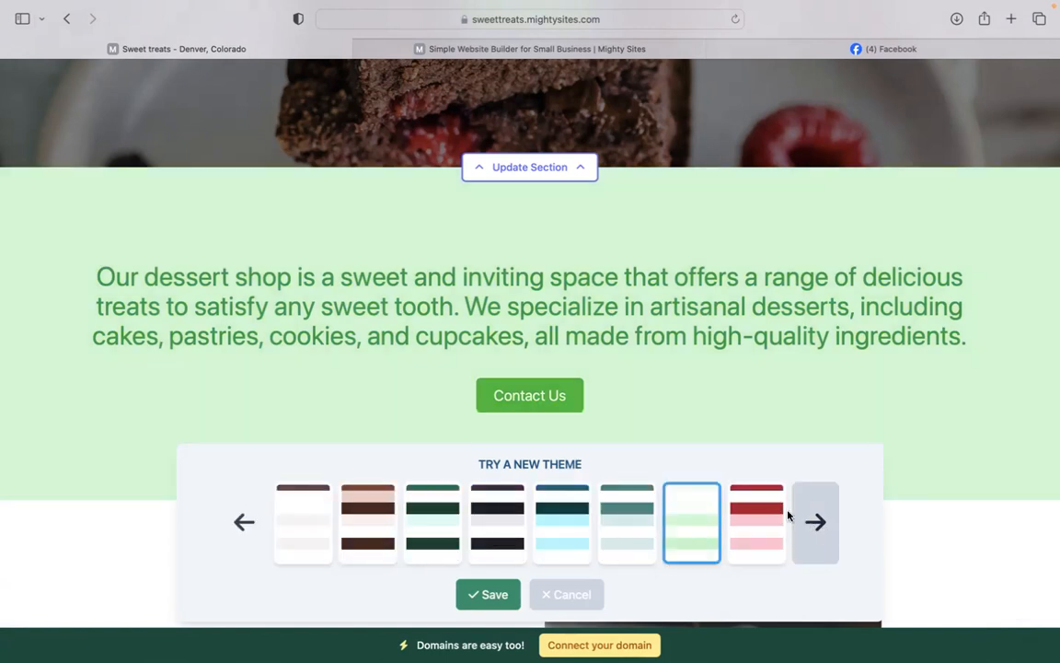
{"action": "left_click", "coordinate": [815, 522]}
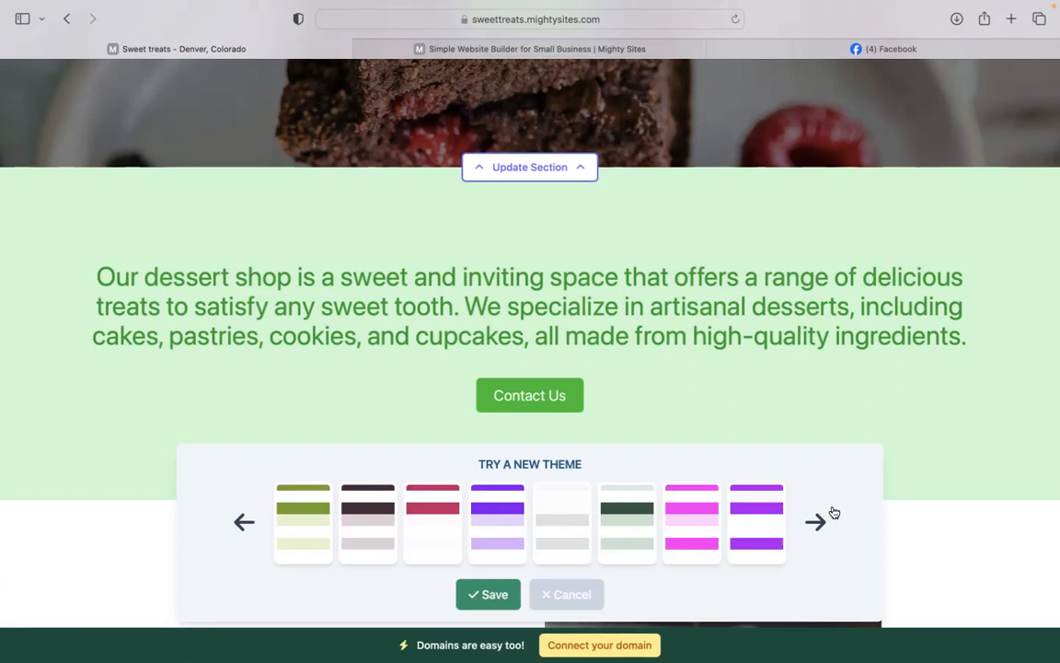
{"action": "left_click", "coordinate": [427, 505]}
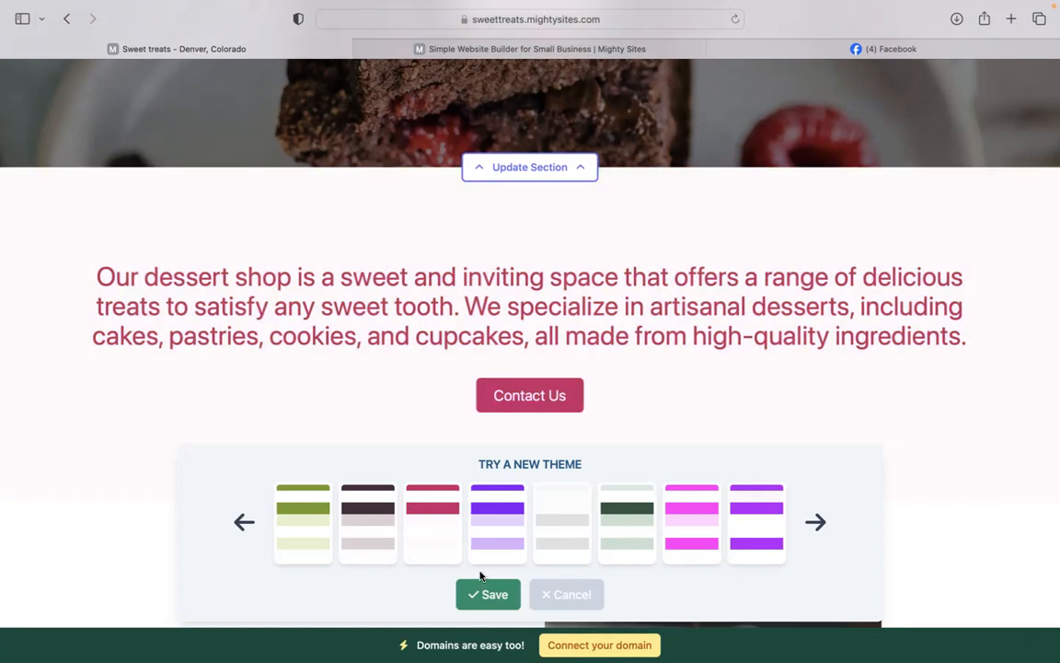
{"action": "left_click", "coordinate": [487, 596]}
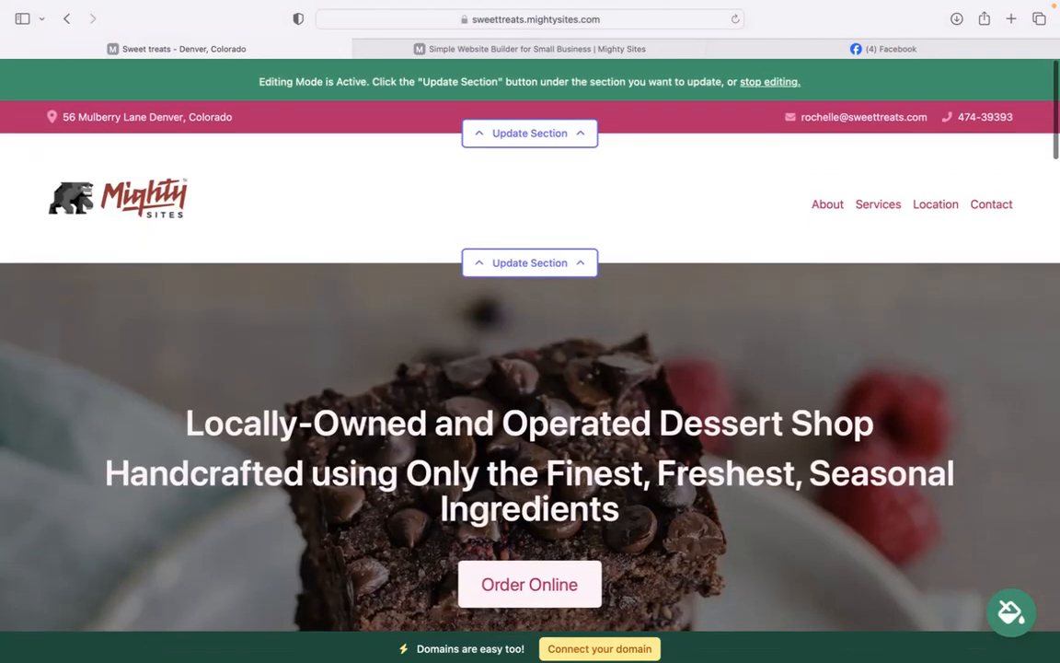
{"action": "scroll", "coordinate": [464, 253], "scroll_direction": "down", "scroll_amount": 8}
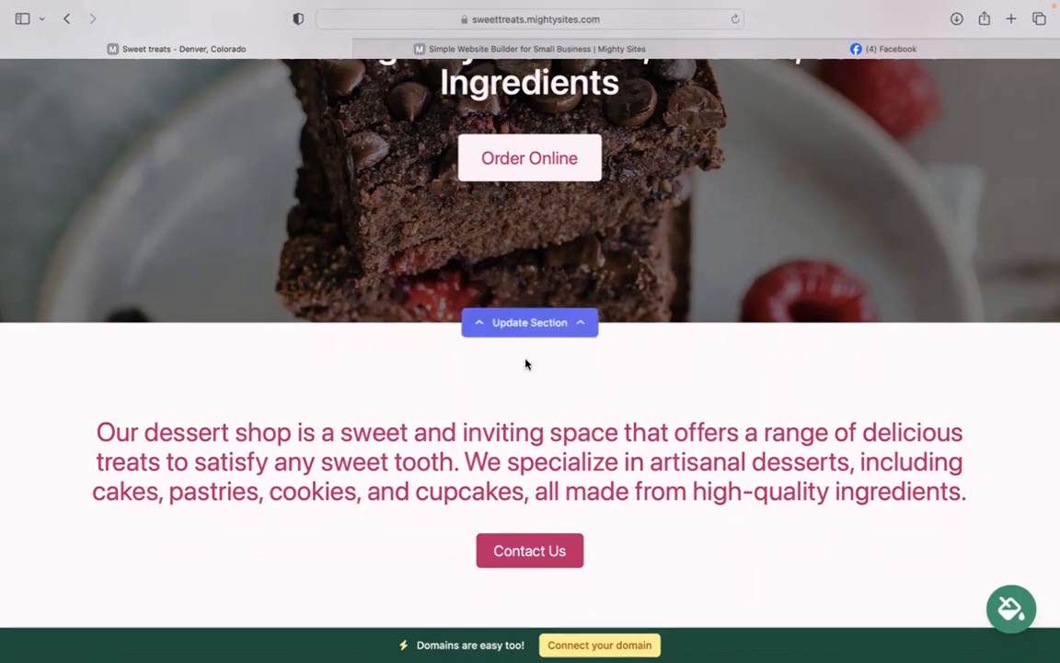
{"action": "left_click", "coordinate": [543, 329]}
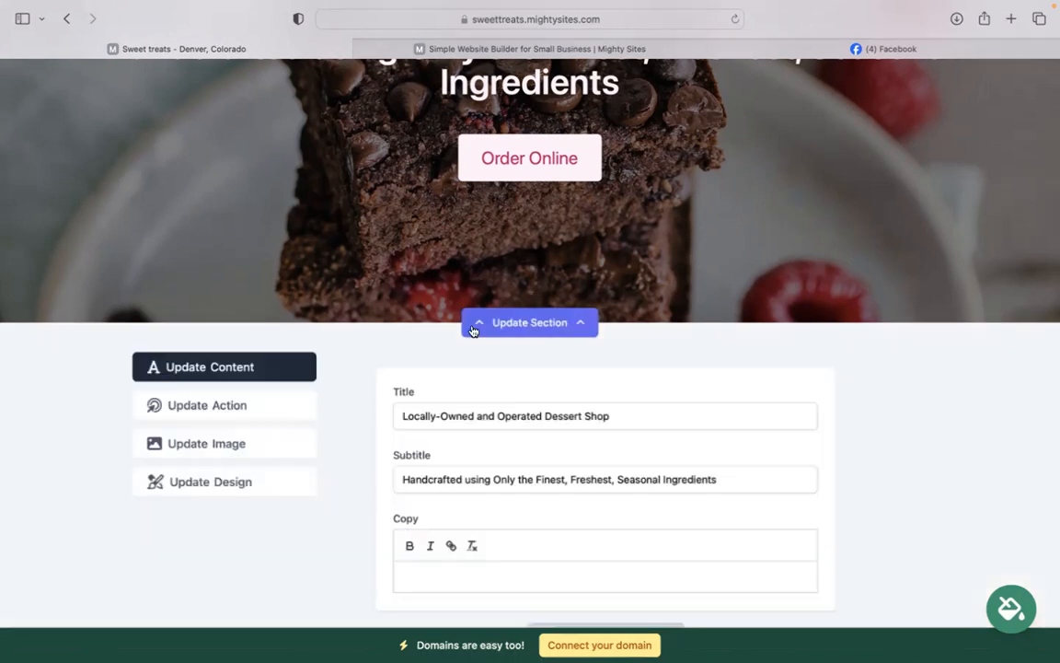
{"action": "left_click", "coordinate": [201, 449]}
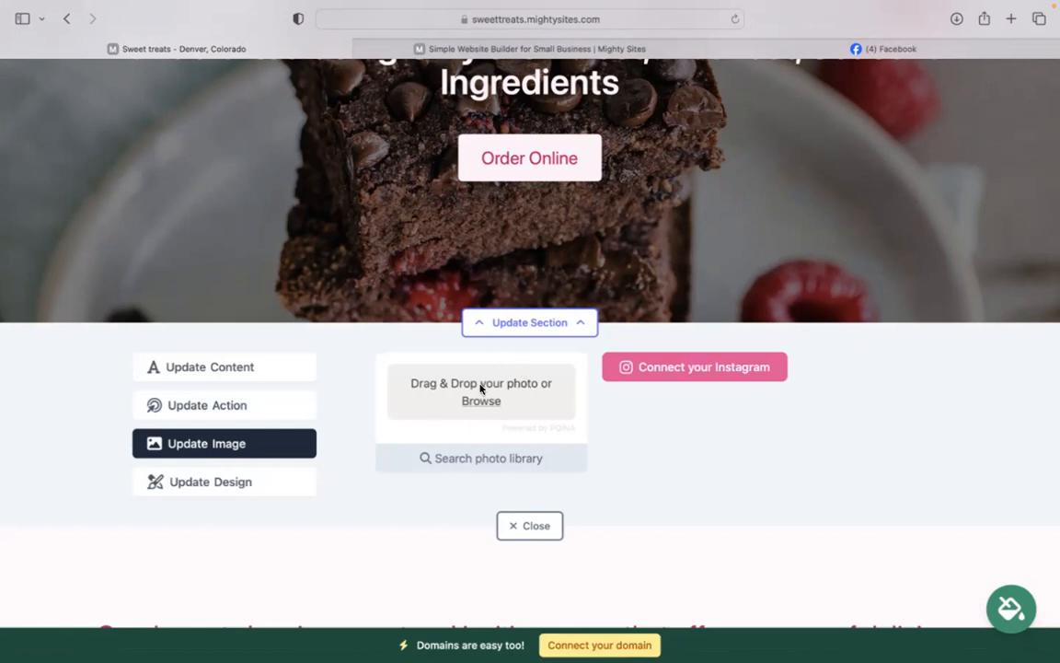
{"action": "left_click", "coordinate": [484, 462]}
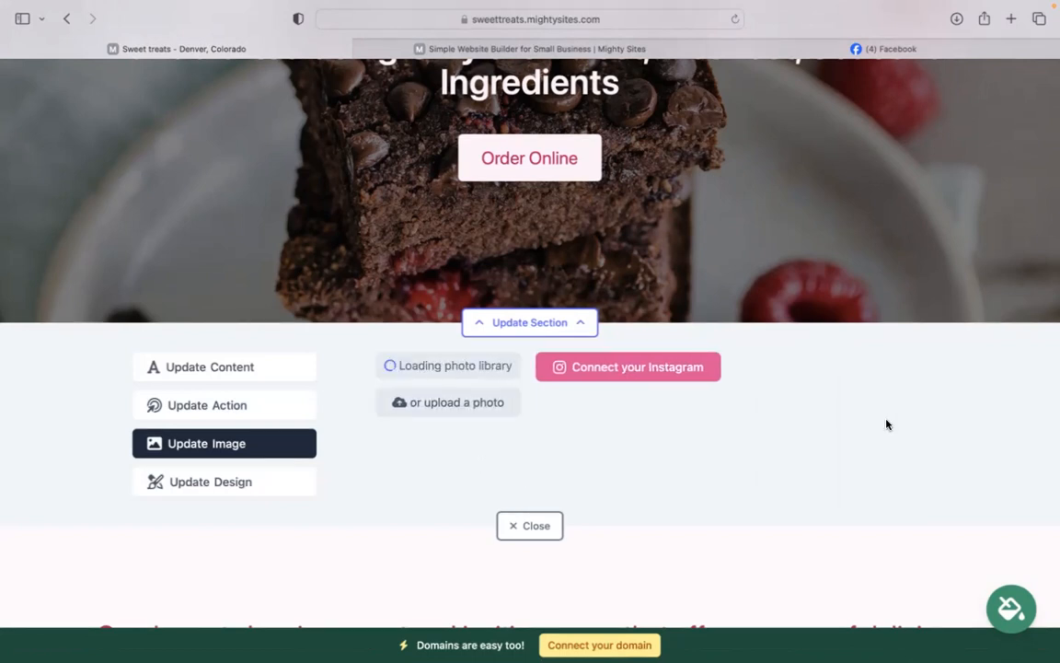
{"action": "scroll", "coordinate": [998, 385], "scroll_direction": "down", "scroll_amount": 3}
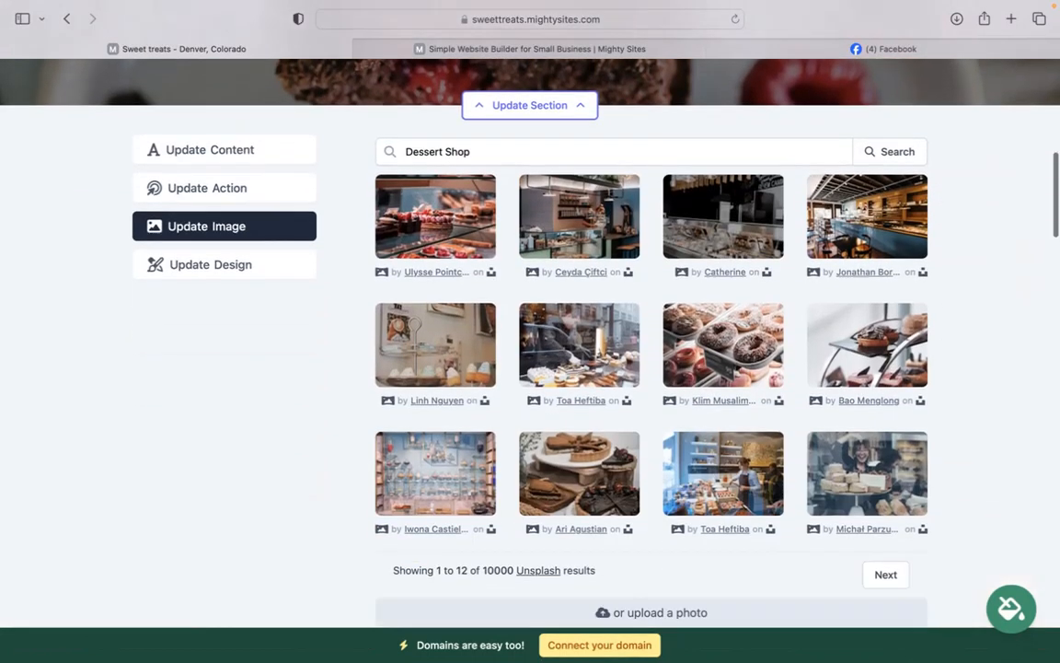
{"action": "scroll", "coordinate": [732, 471], "scroll_direction": "down", "scroll_amount": 2}
{"action": "left_click", "coordinate": [655, 566]}
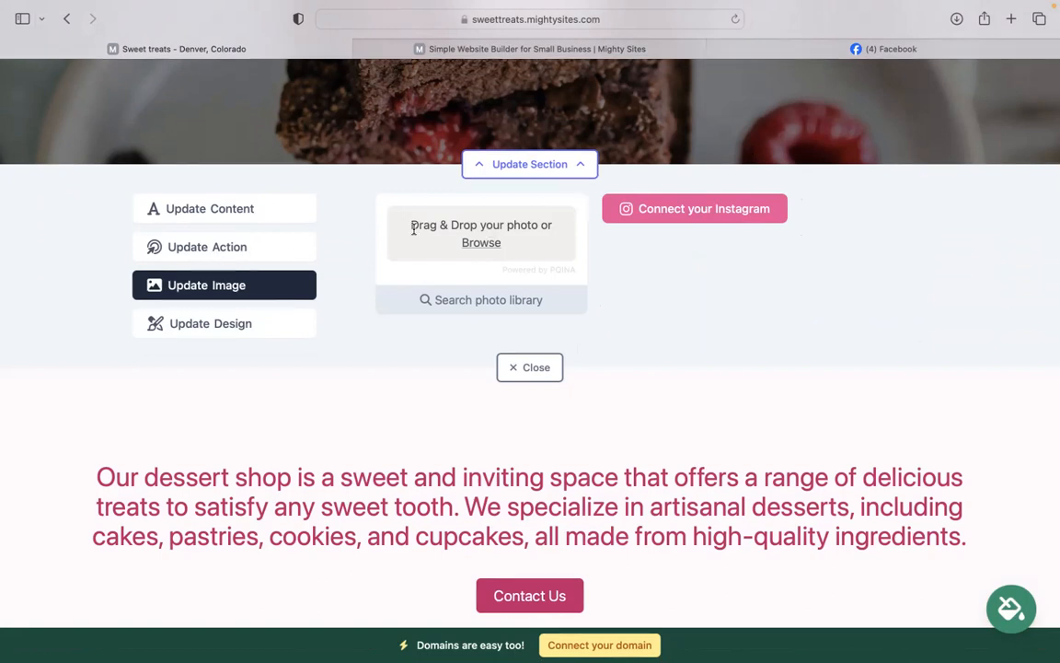
{"action": "scroll", "coordinate": [451, 239], "scroll_direction": "up", "scroll_amount": 3}
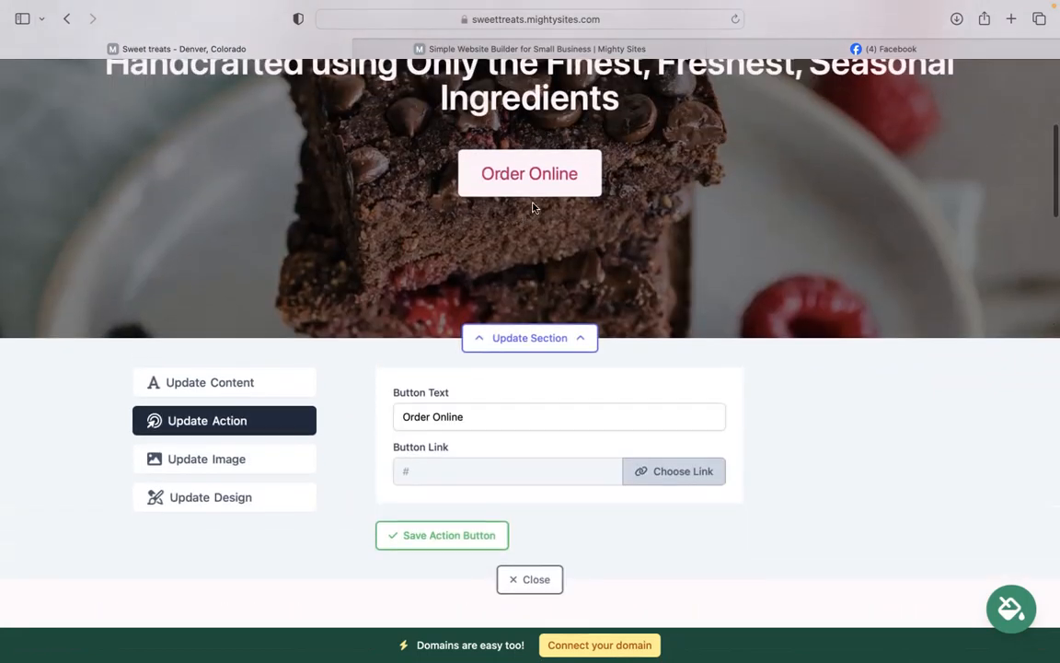
{"action": "left_click", "coordinate": [658, 470]}
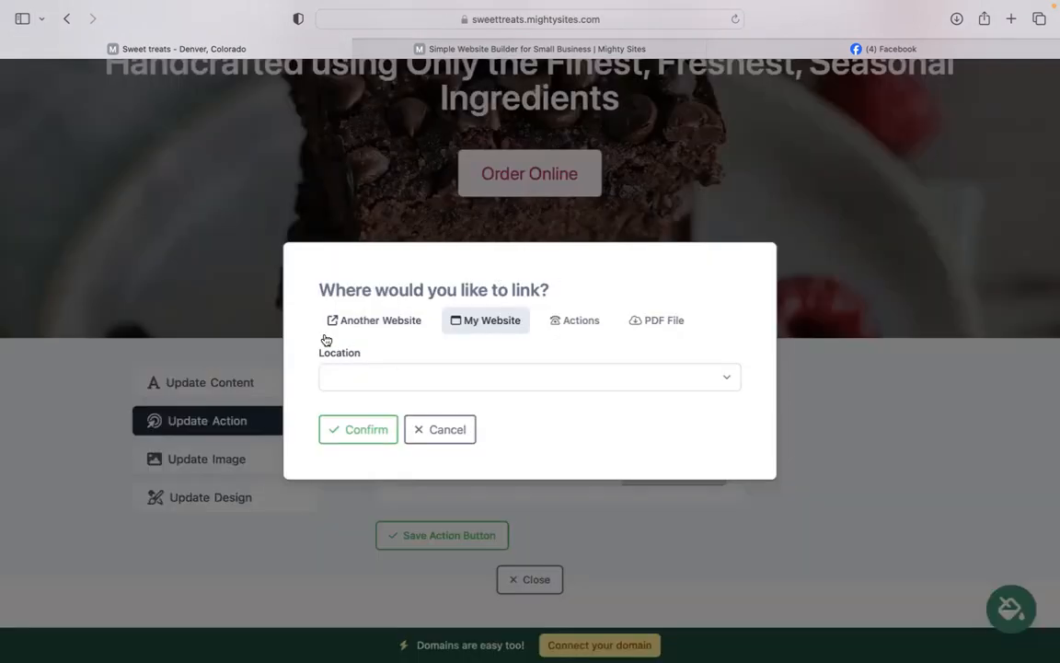
{"action": "left_click", "coordinate": [354, 319]}
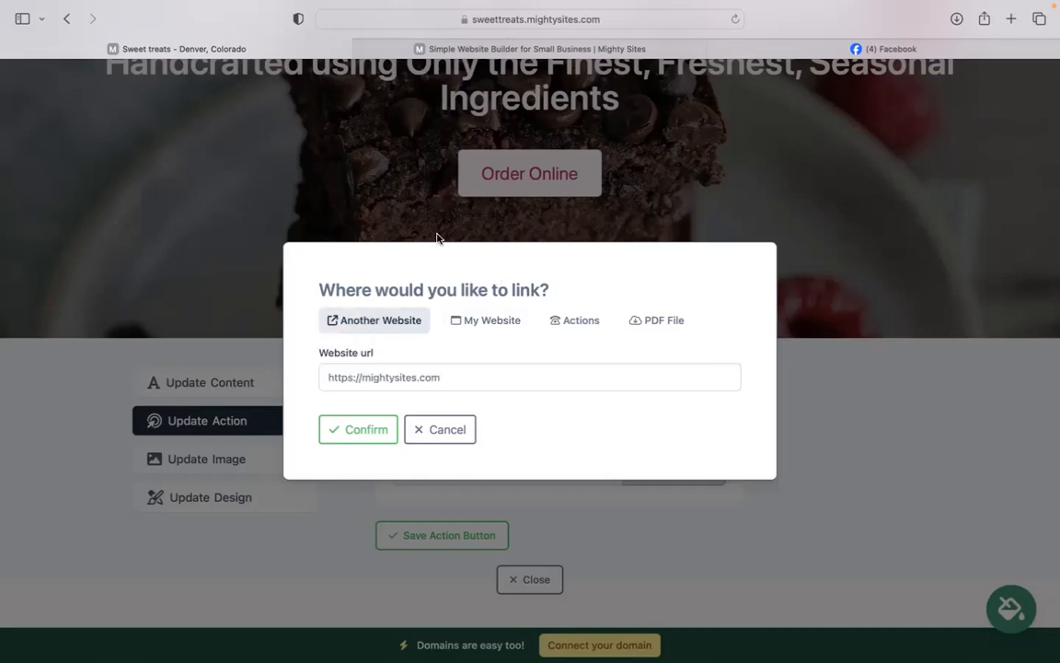
{"action": "left_click", "coordinate": [647, 322]}
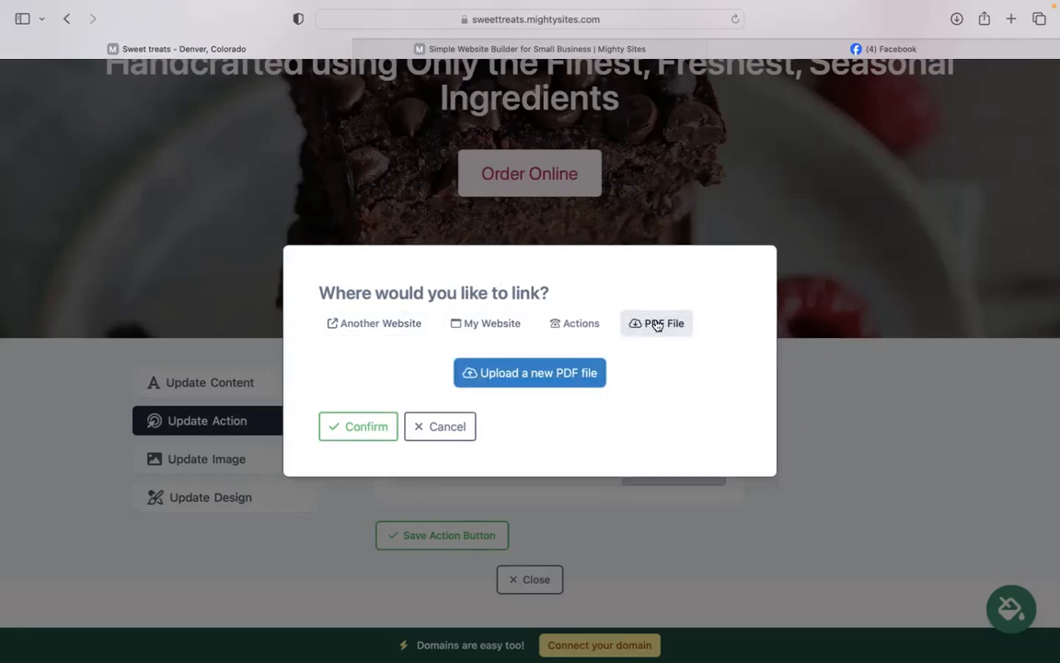
{"action": "left_click", "coordinate": [425, 432]}
{"action": "left_click", "coordinate": [531, 582]}
{"action": "scroll", "coordinate": [532, 587], "scroll_direction": "down", "scroll_amount": 15}
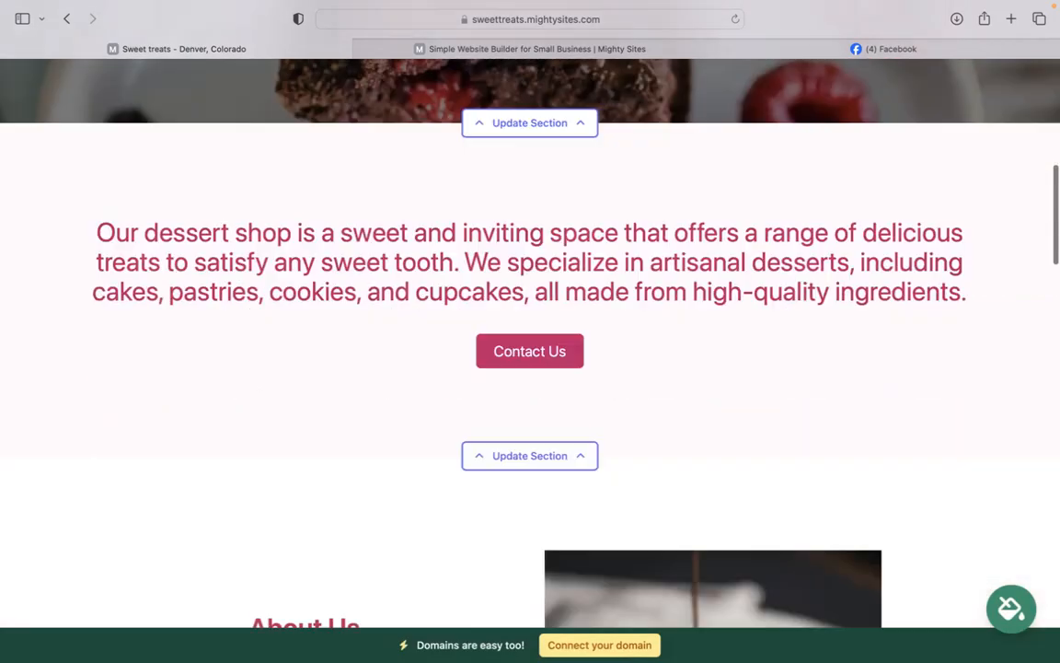
{"action": "scroll", "coordinate": [530, 340], "scroll_direction": "down", "scroll_amount": 15}
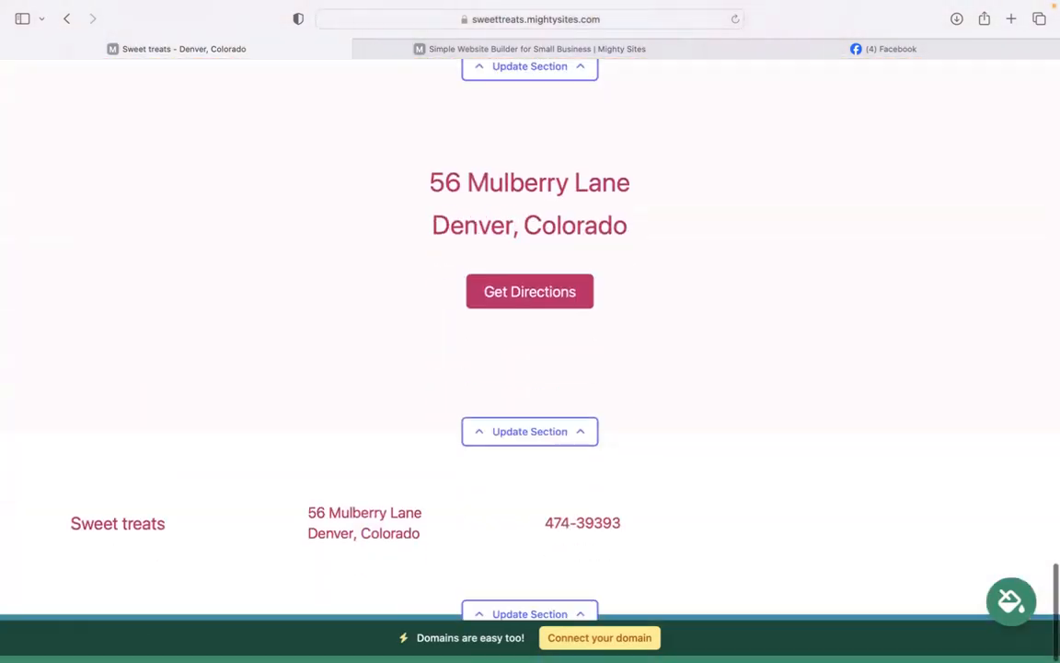
{"action": "left_click", "coordinate": [532, 434]}
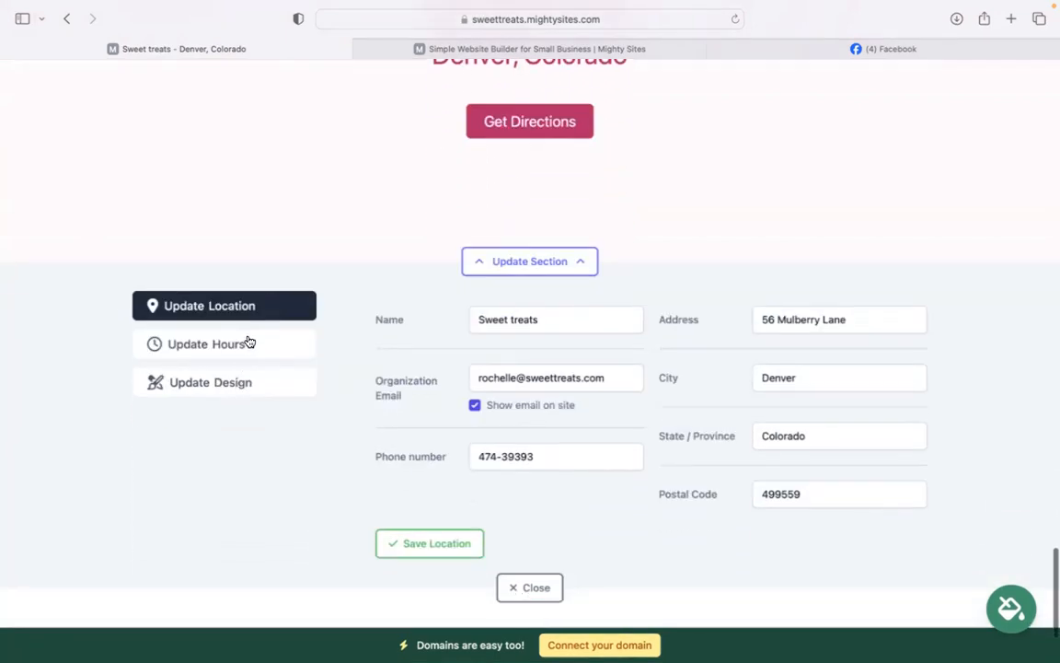
{"action": "left_click", "coordinate": [247, 343]}
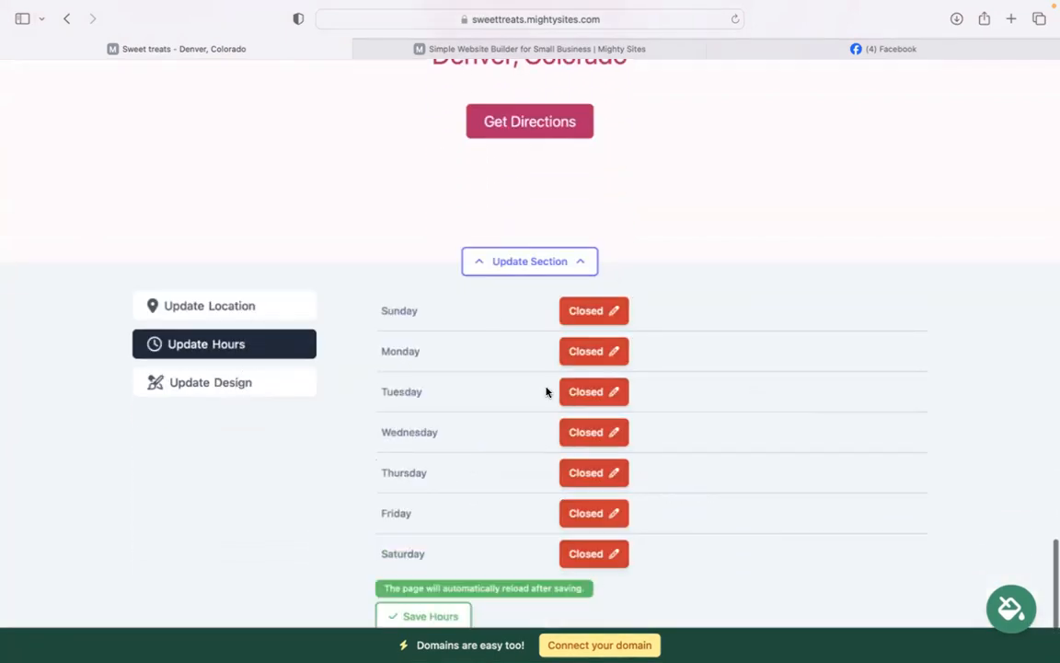
{"action": "scroll", "coordinate": [557, 563], "scroll_direction": "down", "scroll_amount": 2}
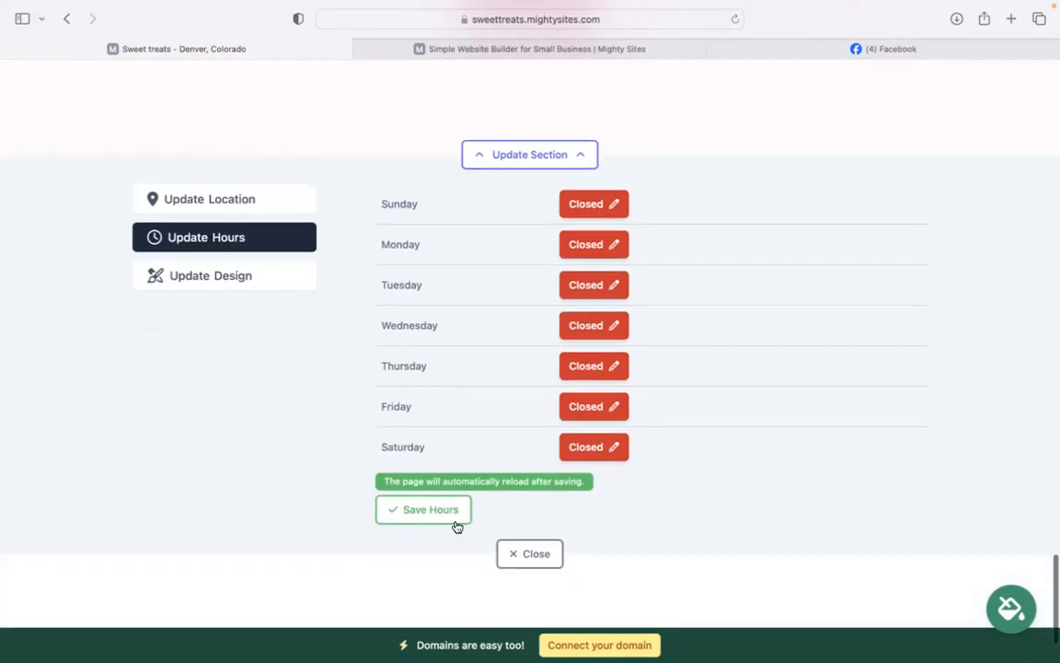
{"action": "left_click", "coordinate": [530, 553]}
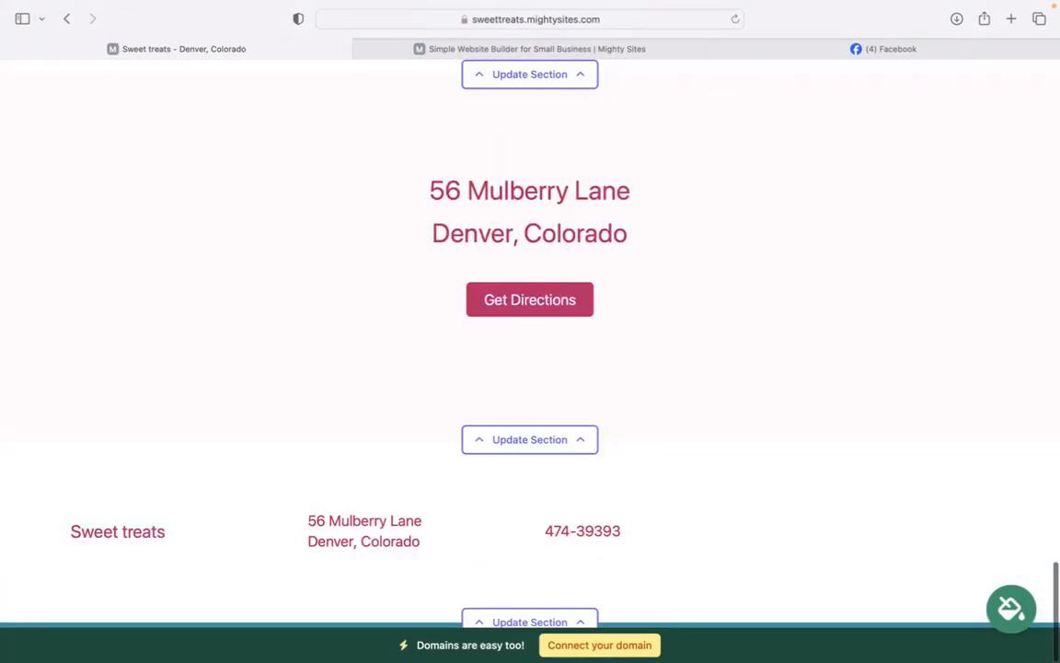
{"action": "scroll", "coordinate": [530, 460], "scroll_direction": "up", "scroll_amount": 10}
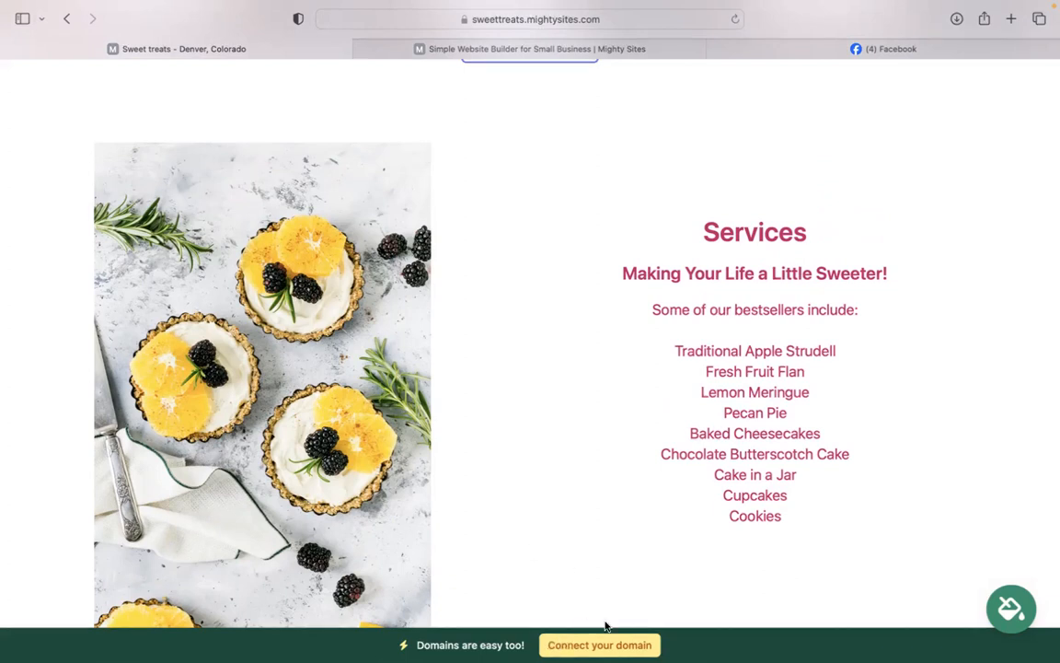
{"action": "scroll", "coordinate": [530, 350], "scroll_direction": "up", "scroll_amount": 10}
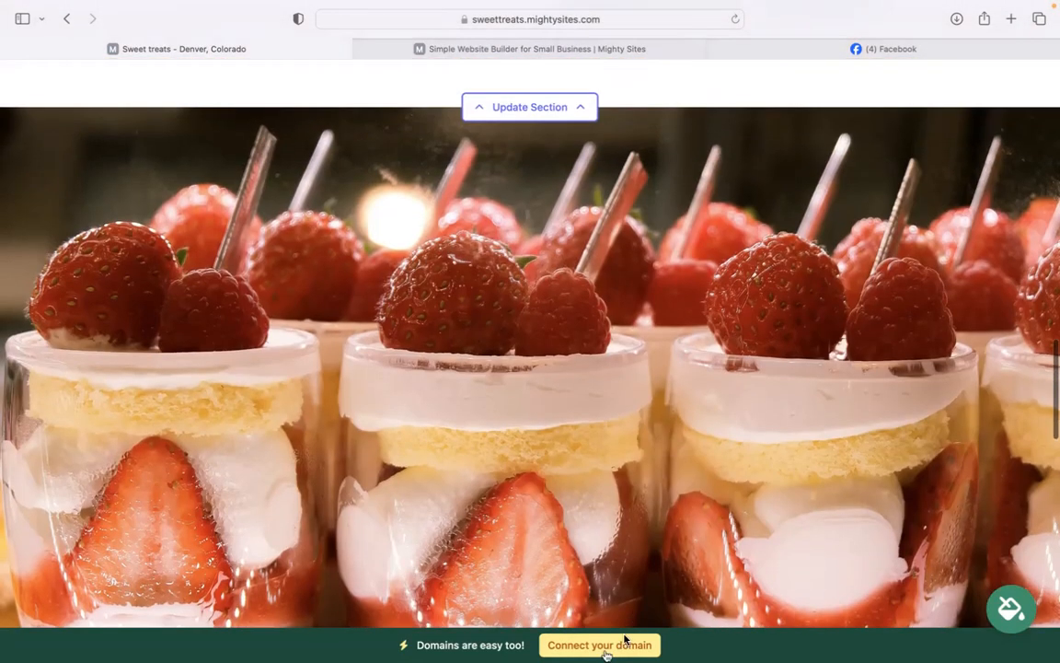
{"action": "scroll", "coordinate": [530, 350], "scroll_direction": "up", "scroll_amount": 5}
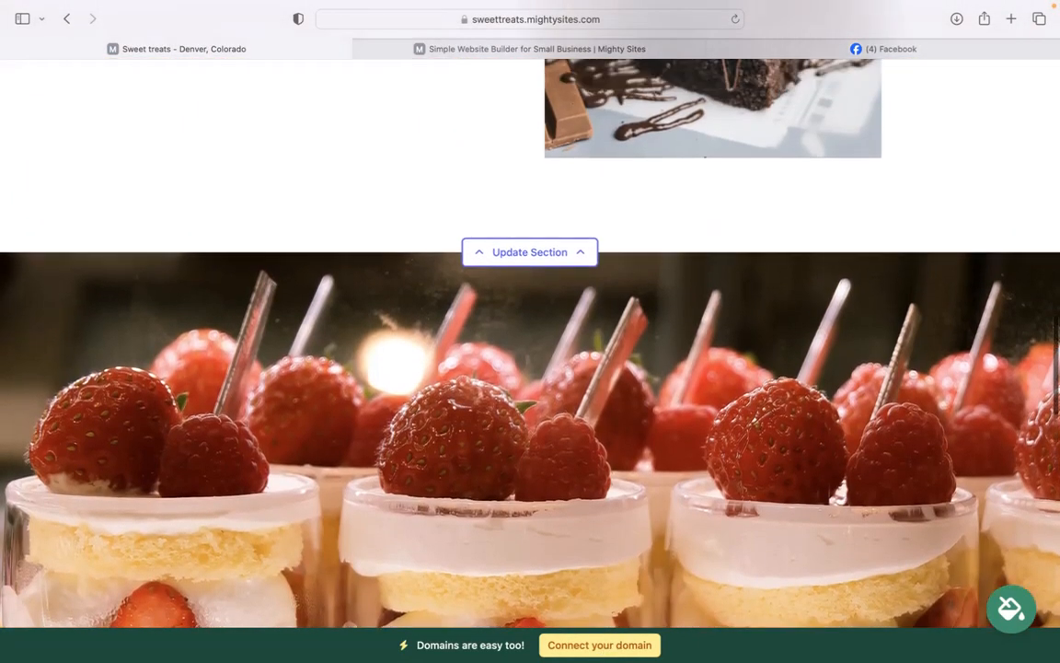
{"action": "scroll", "coordinate": [530, 349], "scroll_direction": "up", "scroll_amount": 5}
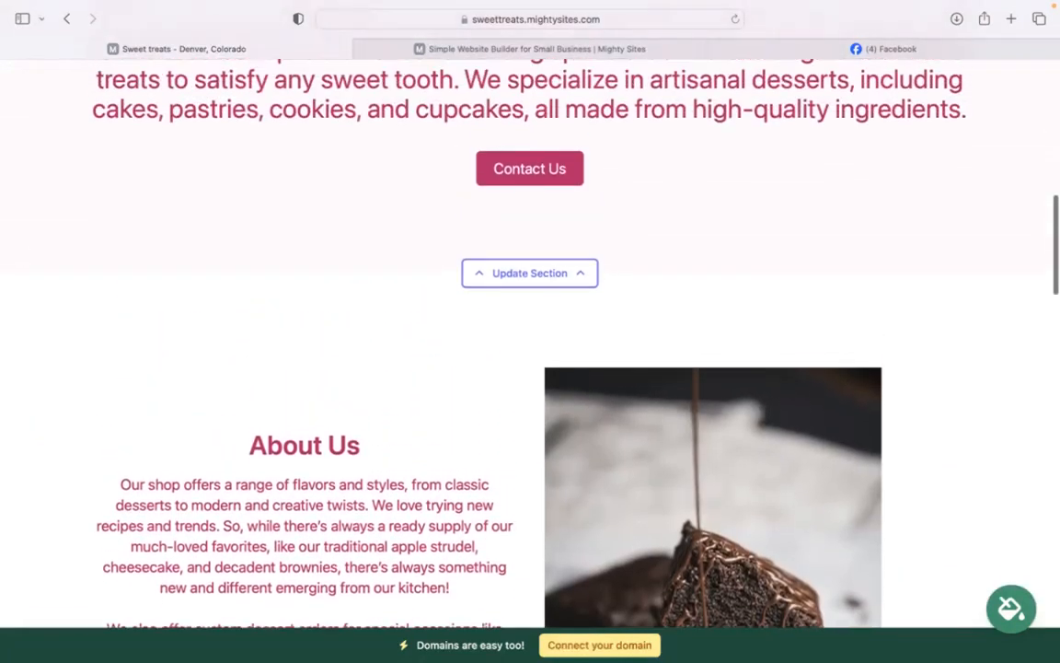
{"action": "scroll", "coordinate": [530, 350], "scroll_direction": "up", "scroll_amount": 4}
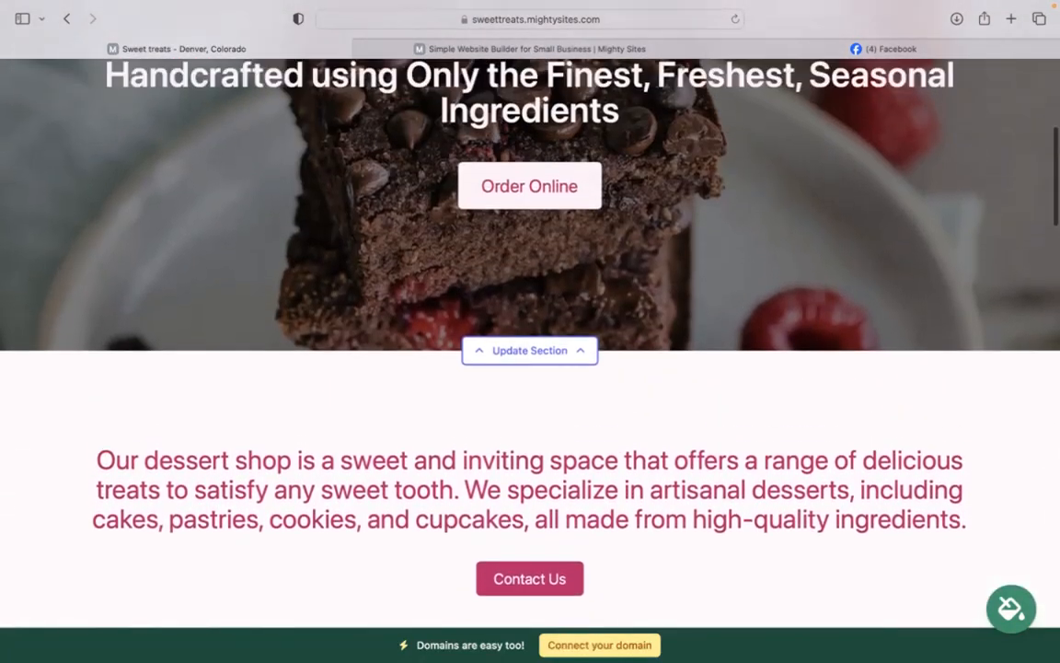
{"action": "scroll", "coordinate": [530, 350], "scroll_direction": "up", "scroll_amount": 4}
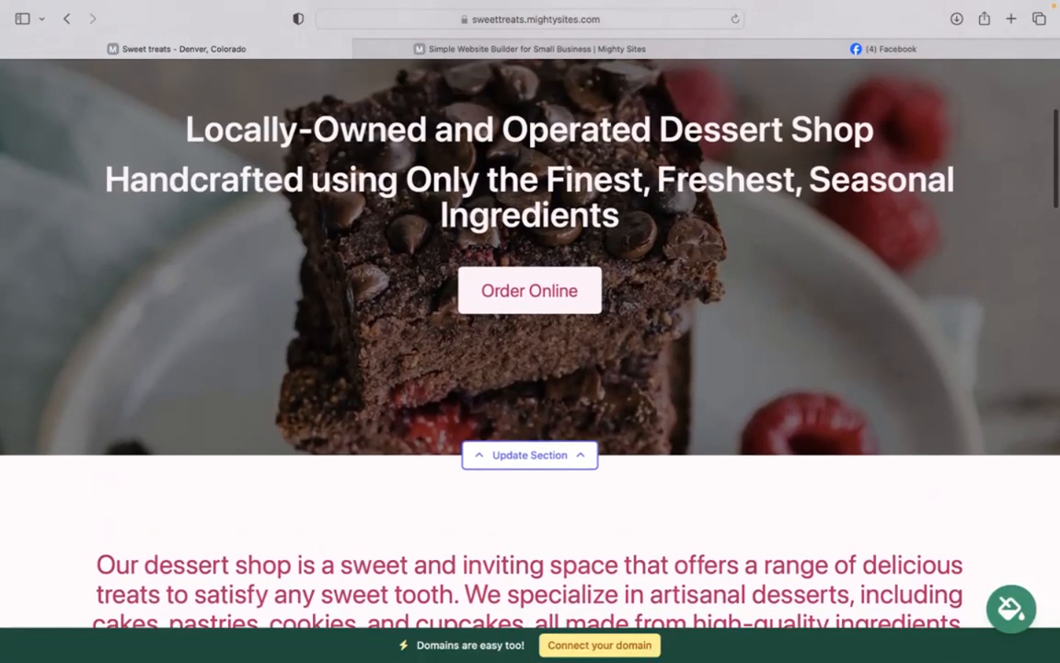
{"action": "scroll", "coordinate": [530, 350], "scroll_direction": "down", "scroll_amount": 13}
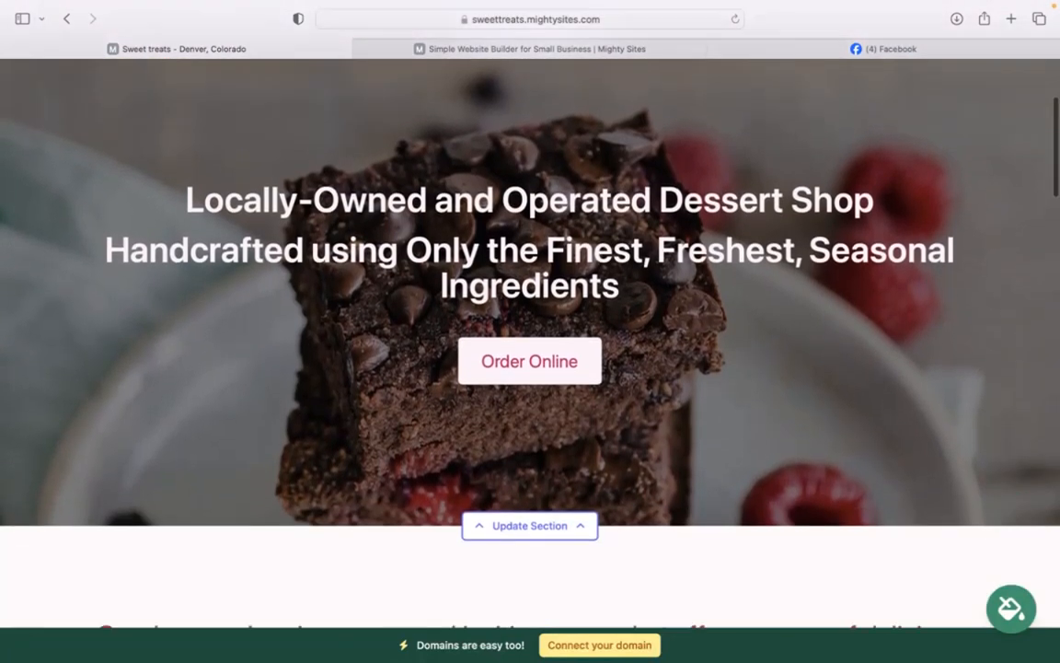
{"action": "scroll", "coordinate": [530, 349], "scroll_direction": "down", "scroll_amount": 7}
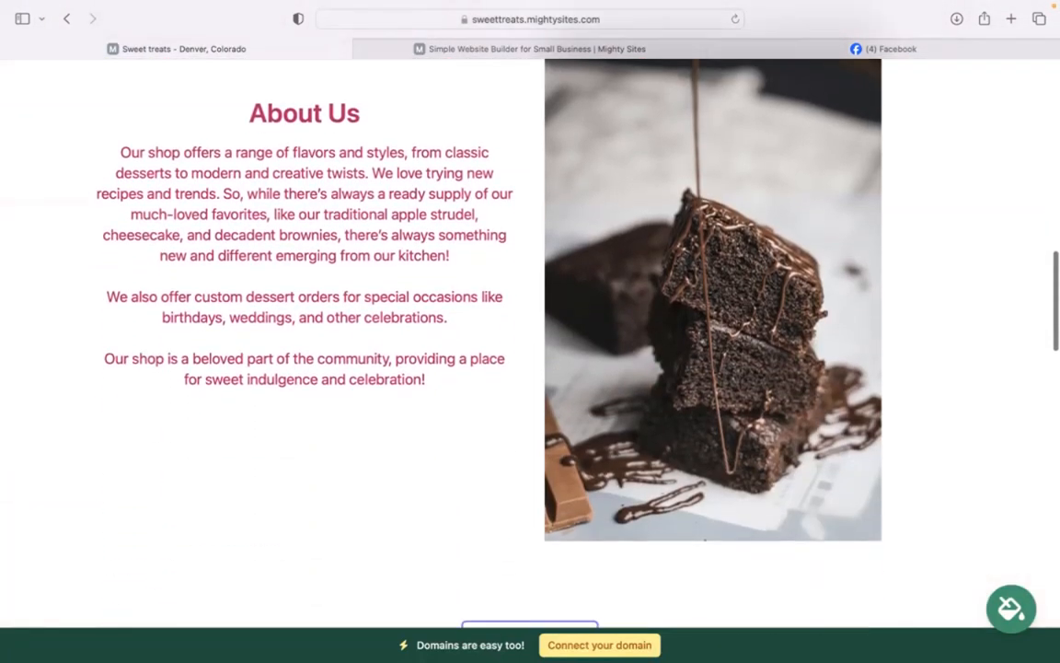
{"action": "scroll", "coordinate": [530, 350], "scroll_direction": "down", "scroll_amount": 2}
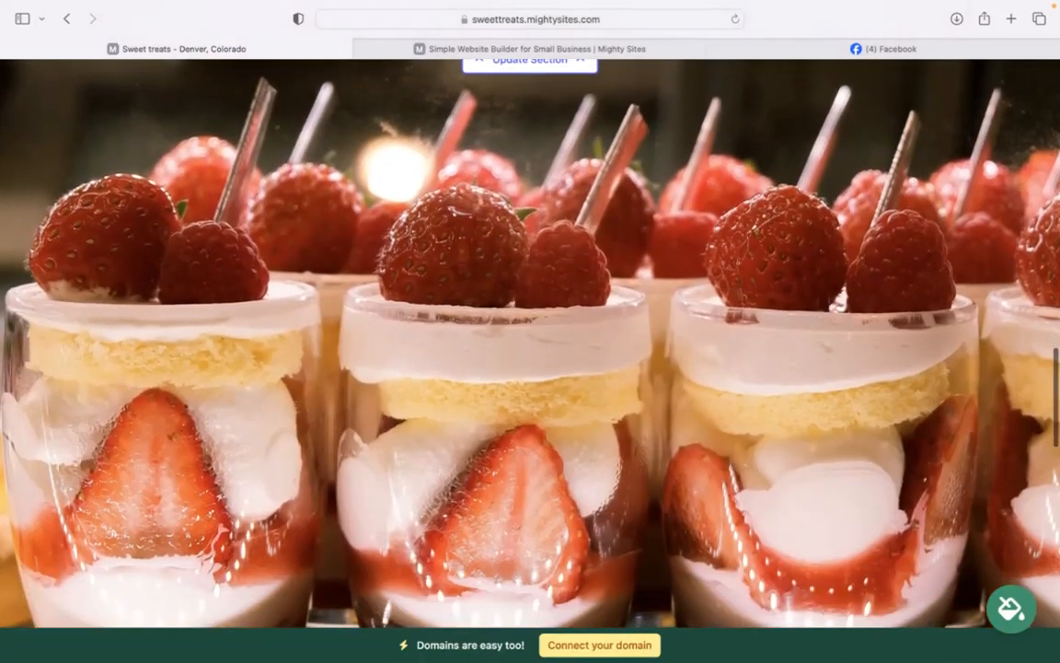